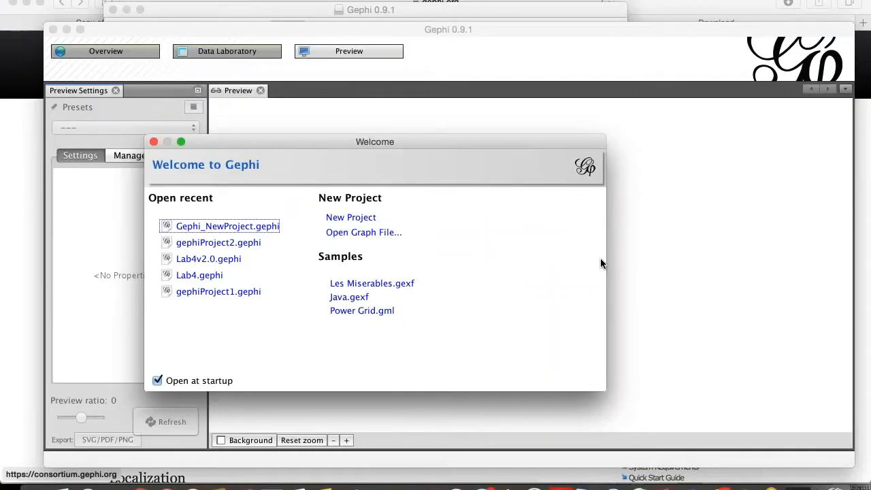
# - Create a new empty Gephi project from the Welcome dialog
pyautogui.click(360, 218)
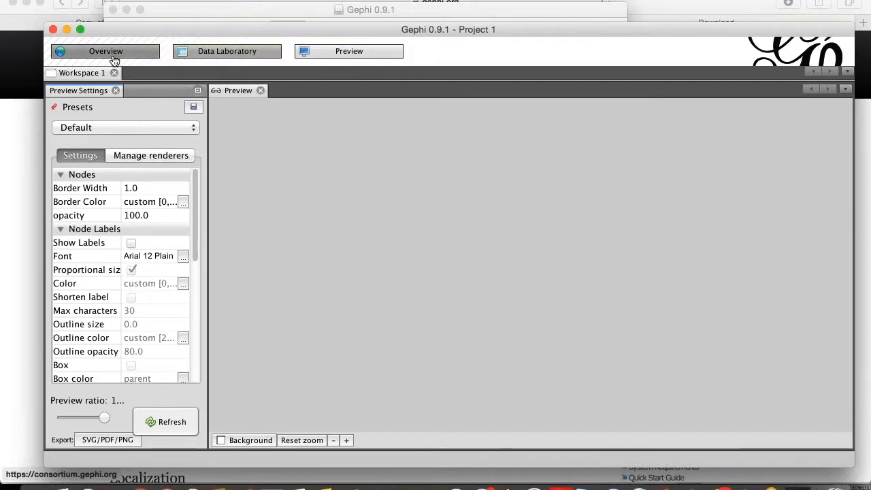
# - View the empty project in Data Laboratory, Preview and Overview, then switch to the Lab4nodes spreadsheet
pyautogui.click(196, 57)
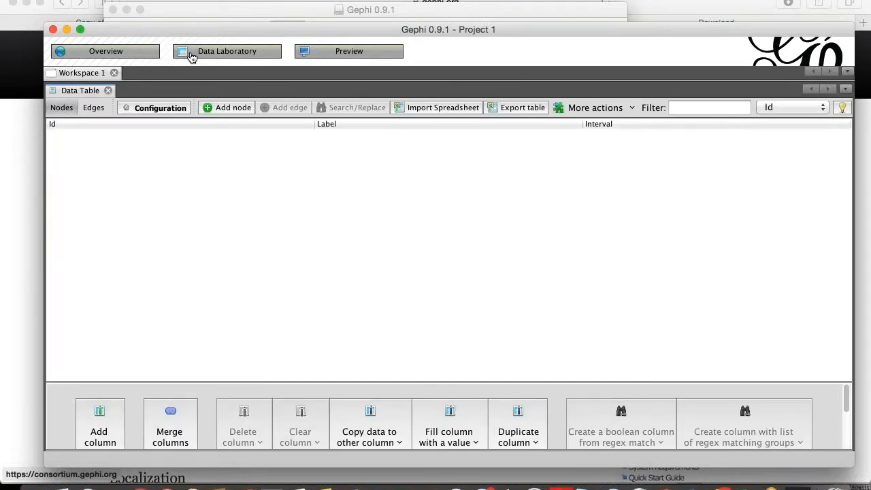
pyautogui.click(331, 59)
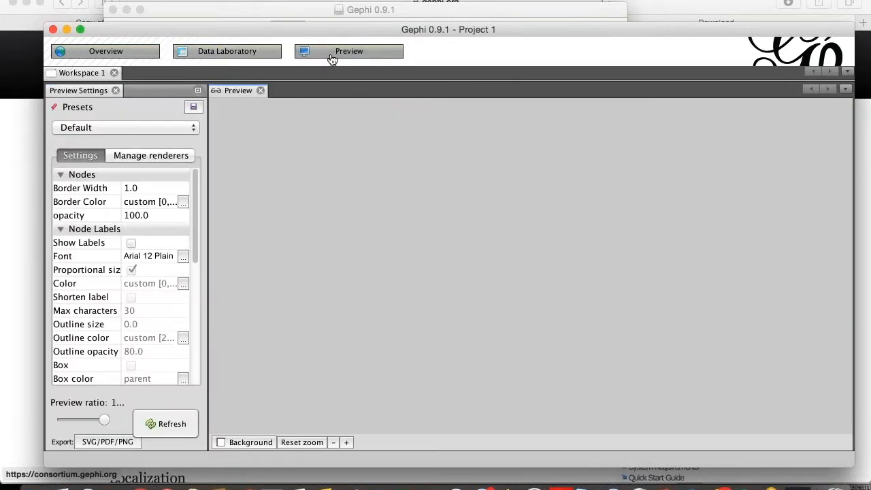
pyautogui.click(135, 51)
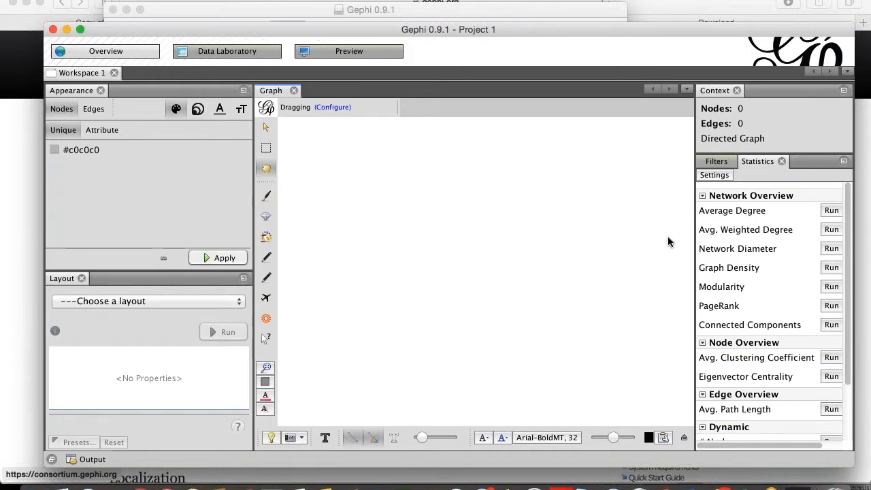
pyautogui.press('super+Tab')
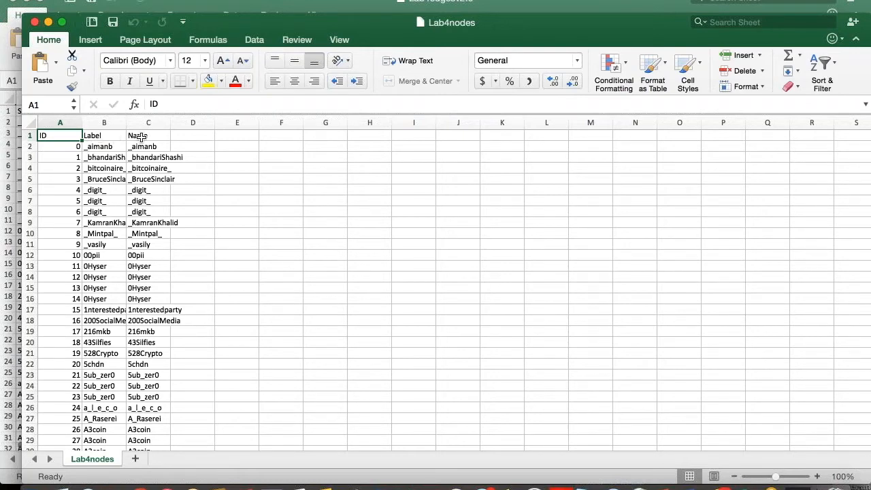
# - Bring the Lab4edgesv2.0 edges workbook to the front in Excel
pyautogui.press('super+grave')
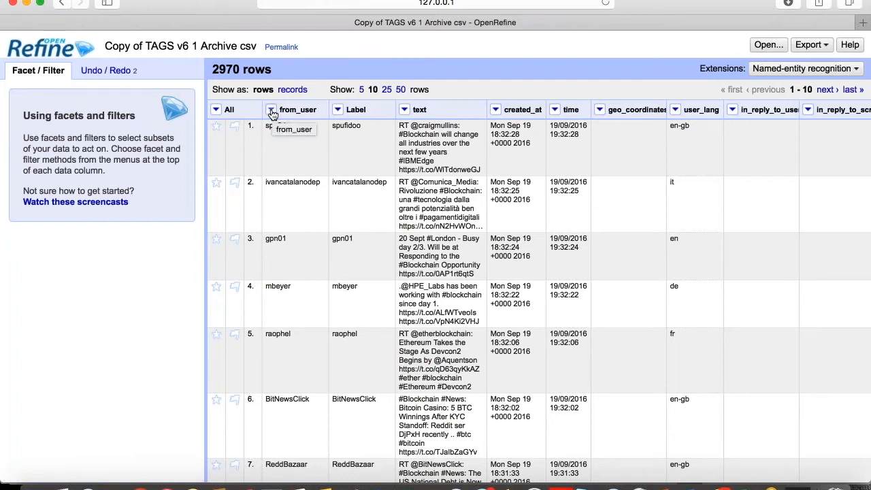
# - Rename the from_user column header to 'Name', beside its duplicate Label column
pyautogui.rightClick(272, 113)
pyautogui.press('Escape')
pyautogui.click(271, 110)
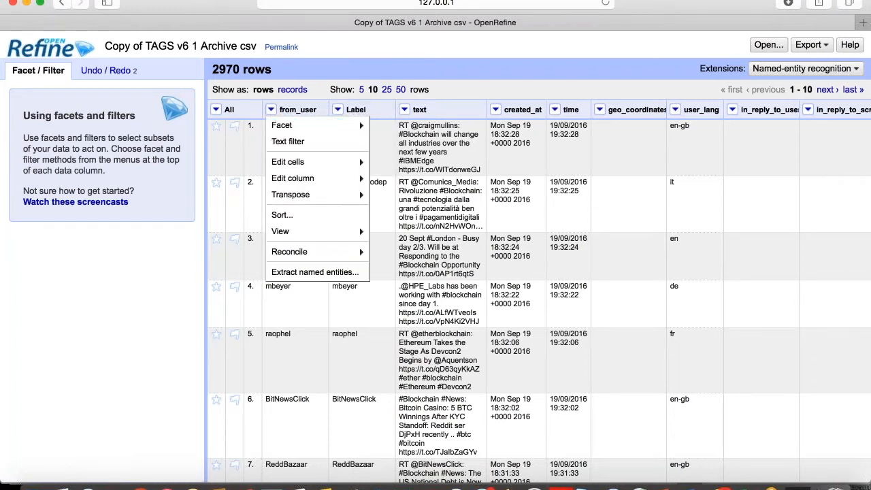
pyautogui.moveTo(367, 188)
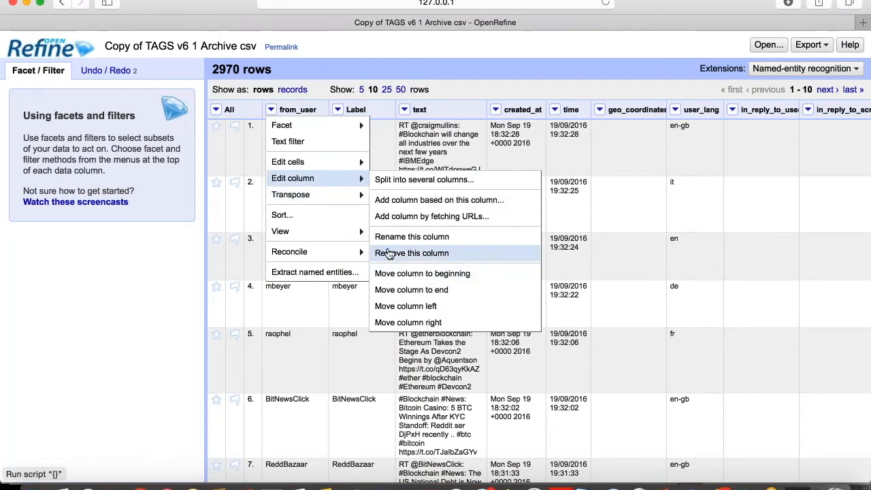
pyautogui.click(389, 238)
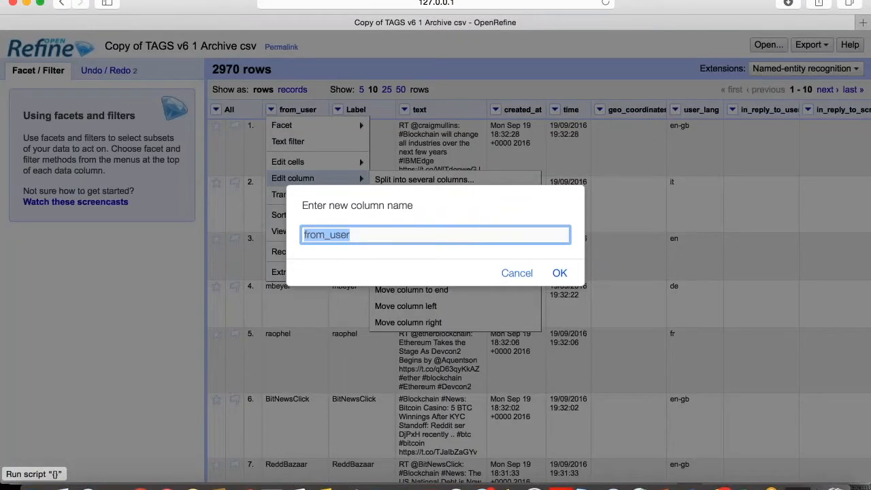
pyautogui.press('BackSpace')
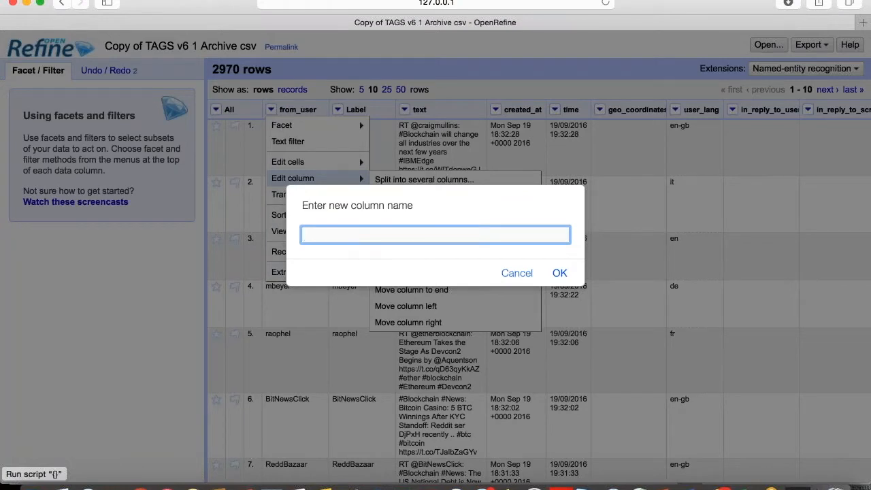
pyautogui.write('Name')
pyautogui.click(561, 273)
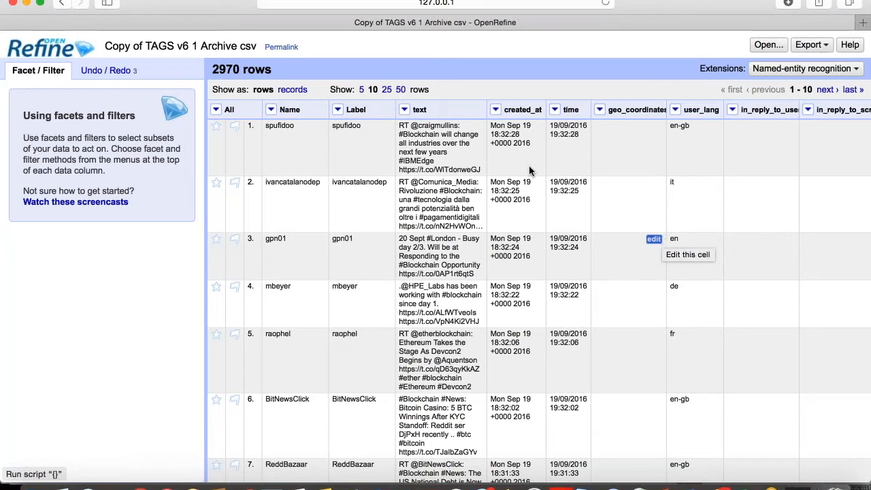
# - Create a new column 'Mentions' from the text column, keeping the expression value
pyautogui.click(405, 109)
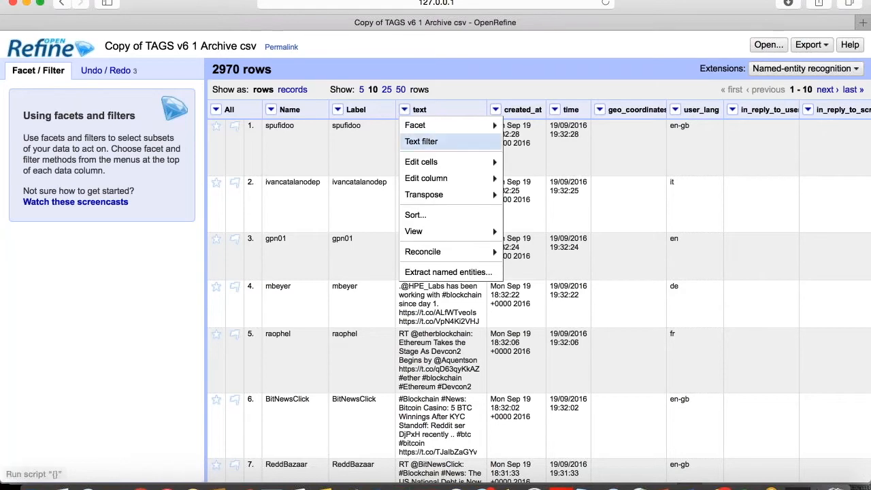
pyautogui.moveTo(460, 179)
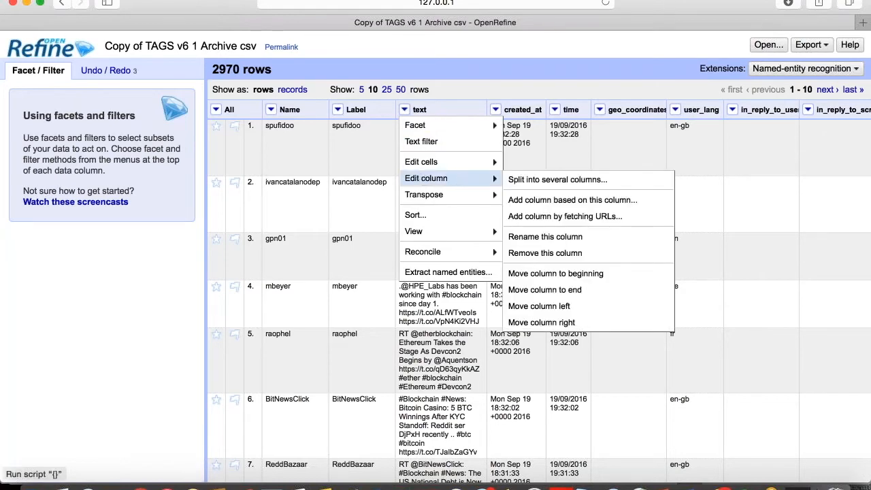
pyautogui.click(521, 202)
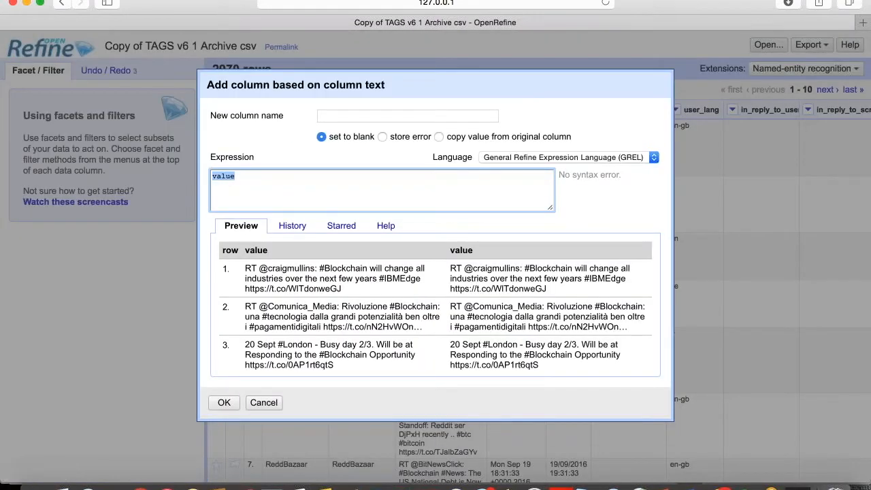
pyautogui.click(417, 115)
pyautogui.write('Mentions')
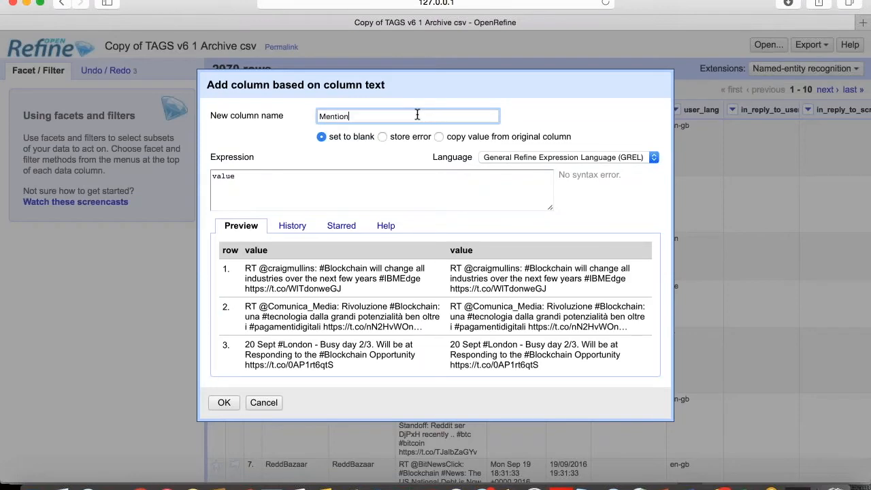
pyautogui.click(224, 402)
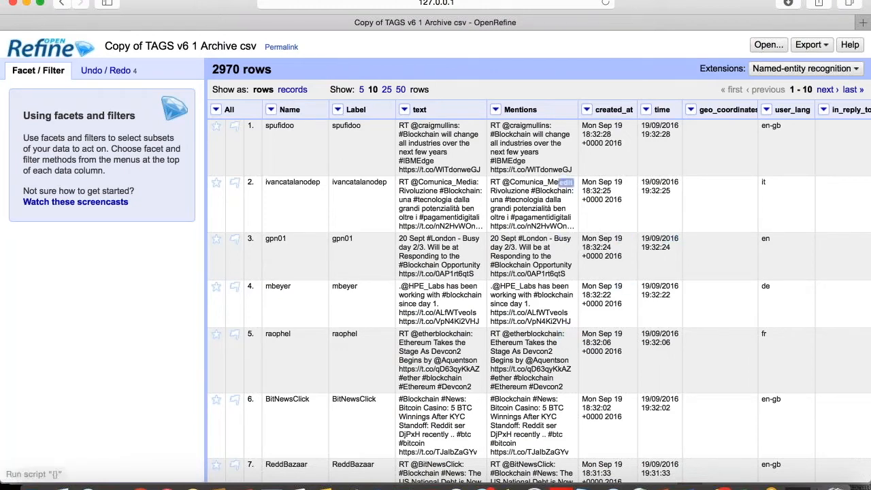
# - Split the Mentions column on the @ separator into at most 5 columns
pyautogui.click(498, 112)
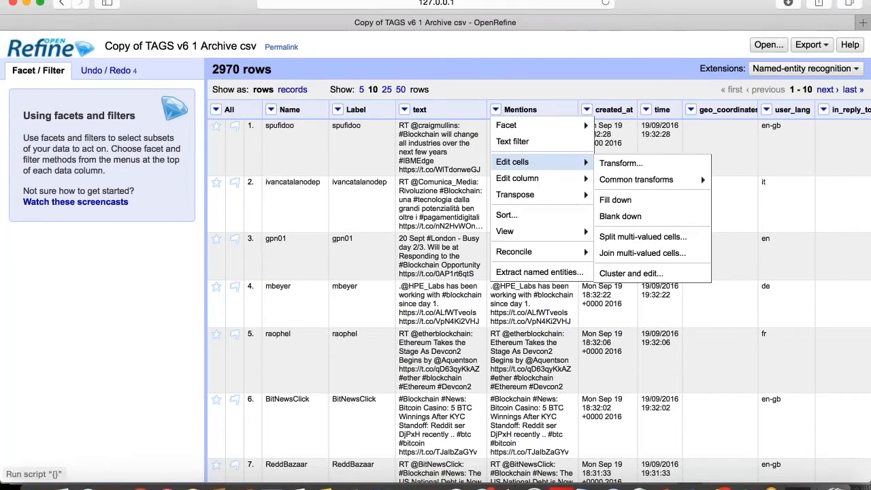
pyautogui.moveTo(513, 180)
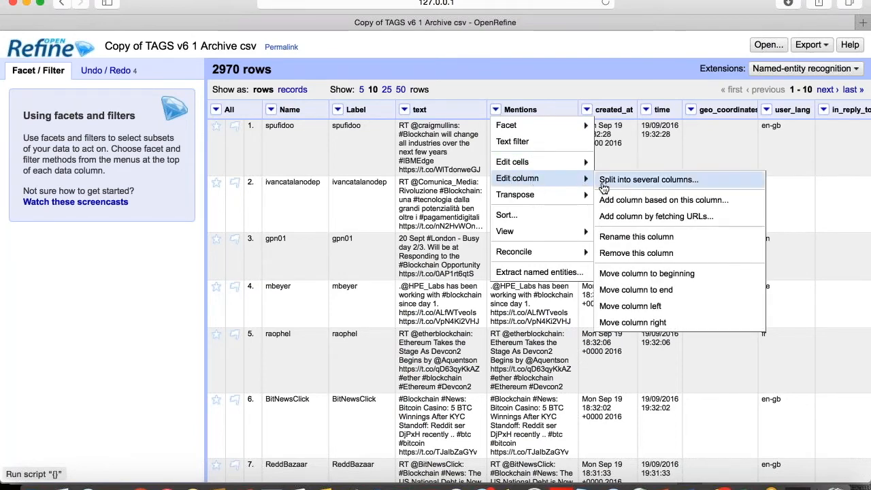
pyautogui.click(608, 181)
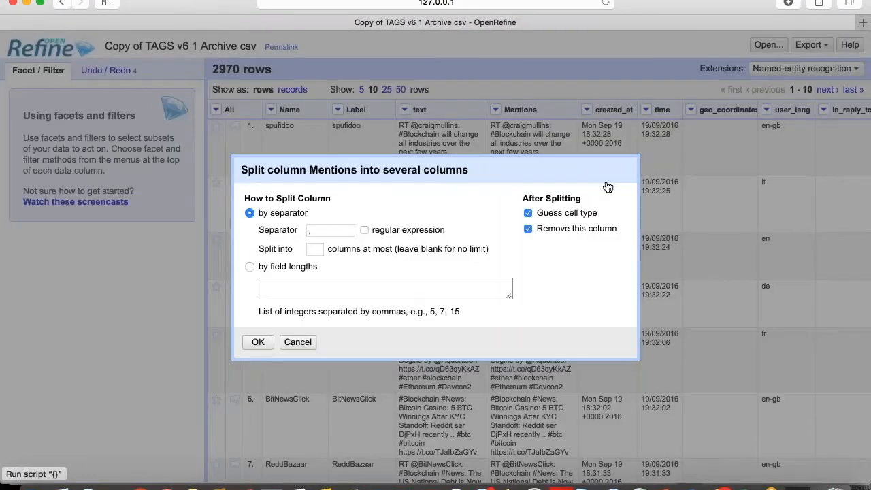
pyautogui.click(345, 229)
pyautogui.write('@')
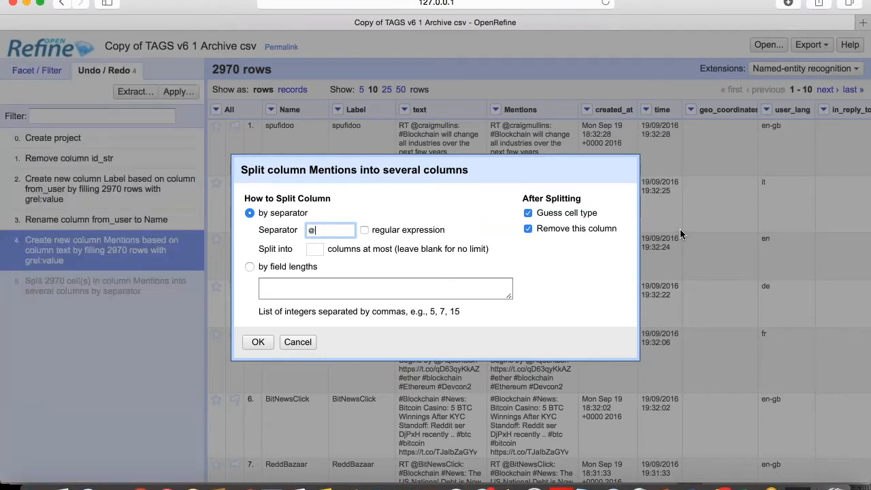
pyautogui.click(318, 250)
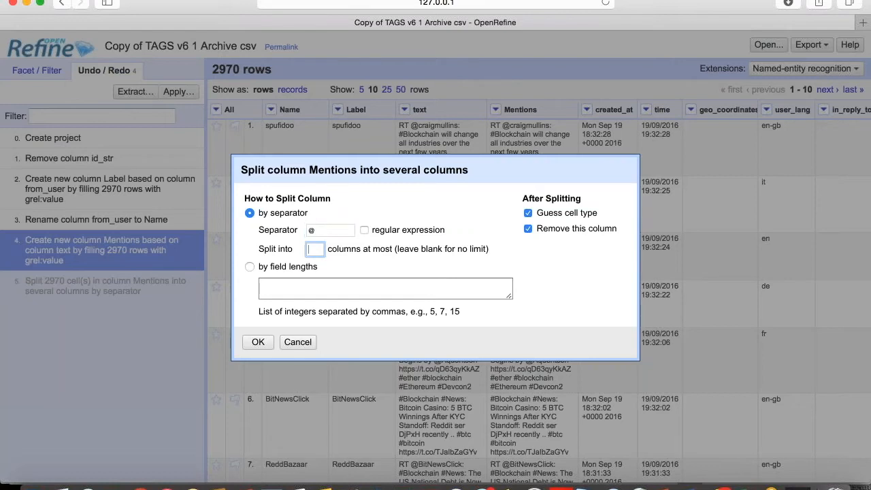
pyautogui.write('5')
pyautogui.click(257, 343)
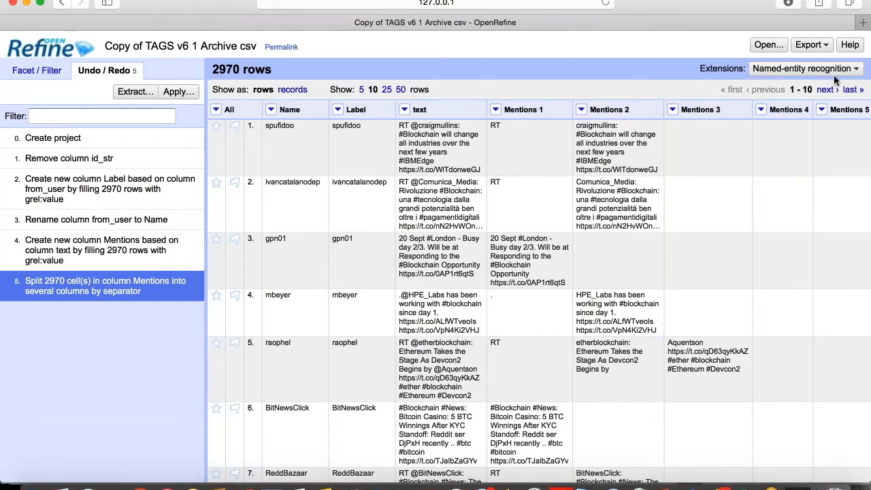
# - Create a Mentions3 column from Mentions 2 with expression value.split(" ")[0]
pyautogui.click(581, 110)
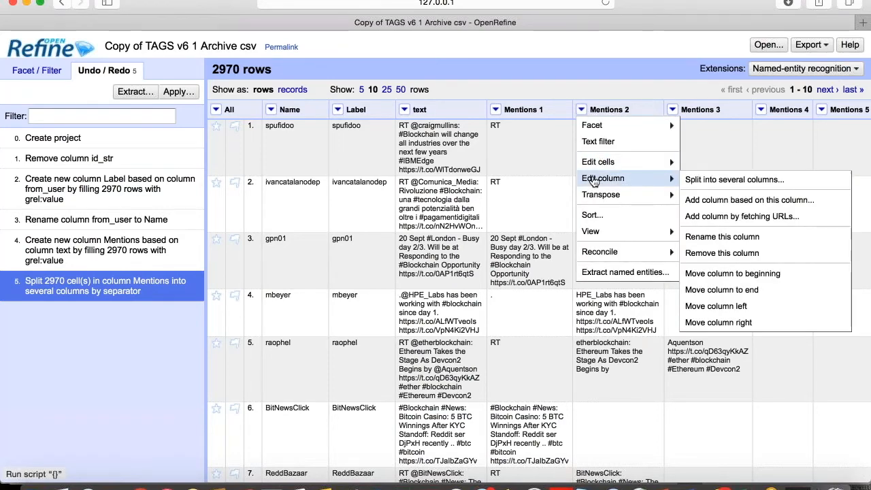
pyautogui.moveTo(656, 198)
pyautogui.moveTo(657, 178)
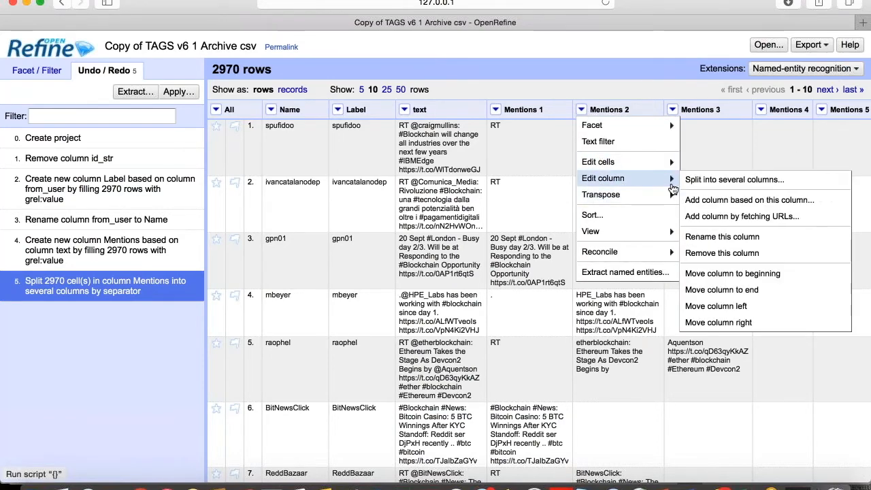
pyautogui.click(683, 199)
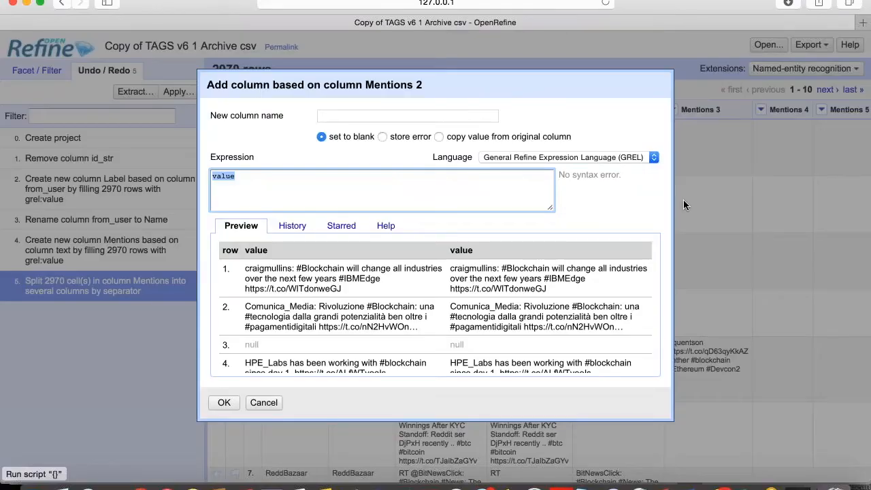
pyautogui.click(420, 119)
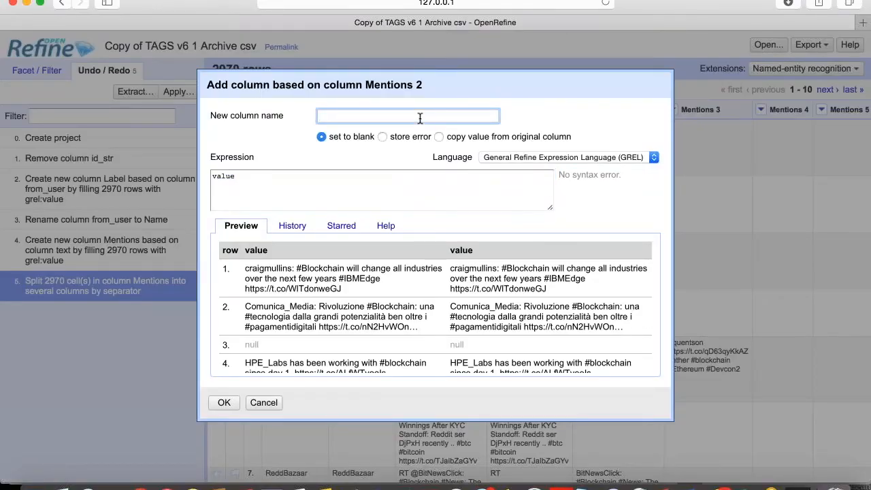
pyautogui.write('Mentions3')
pyautogui.click(300, 177)
pyautogui.press('BackSpace')
pyautogui.press('BackSpace')
pyautogui.press('BackSpace')
pyautogui.press('BackSpace')
pyautogui.press('BackSpace')
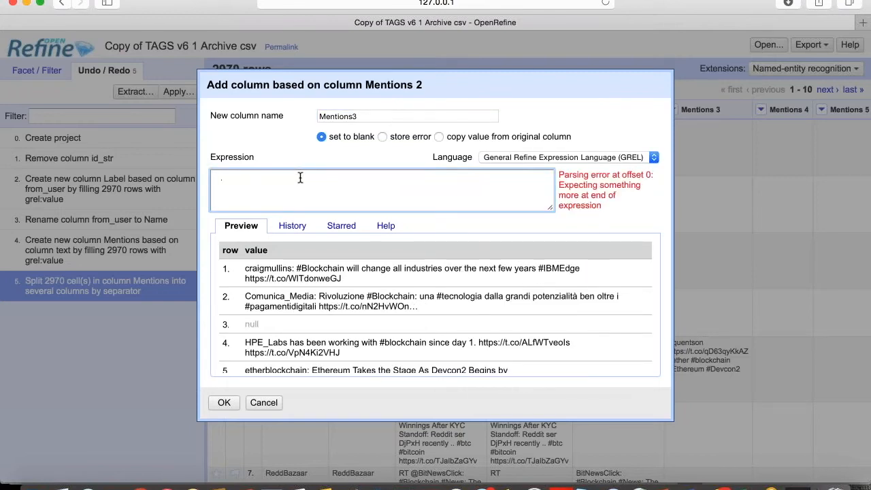
pyautogui.write('value.sp')
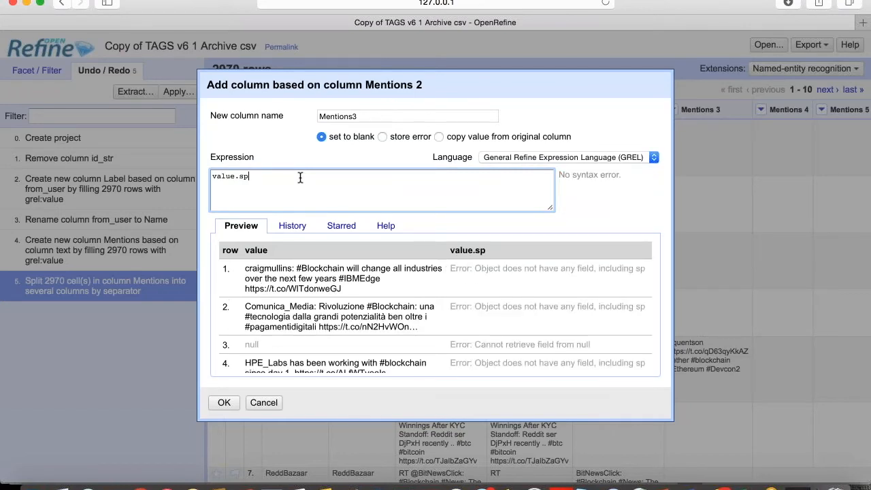
pyautogui.write('lit ("')
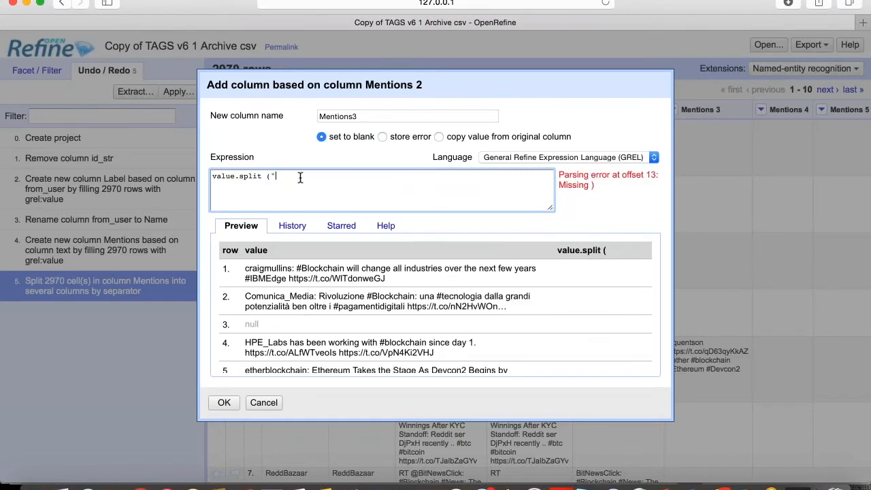
pyautogui.write(' ")')
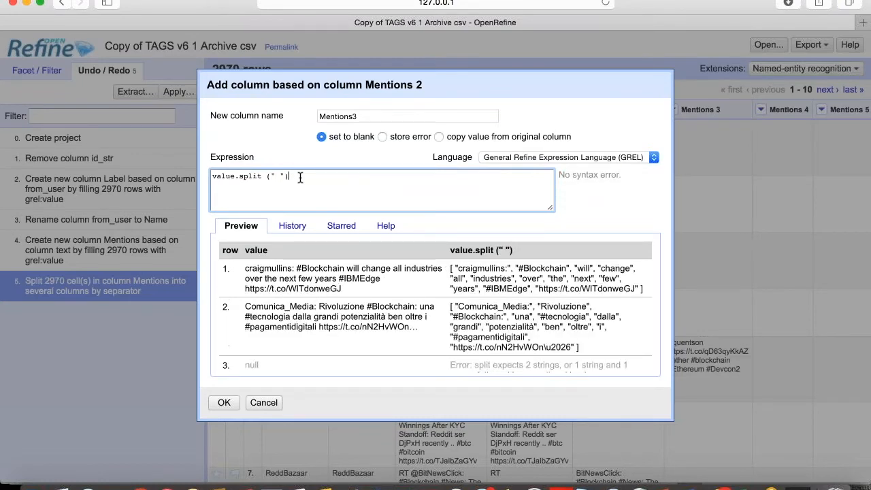
pyautogui.write('[')
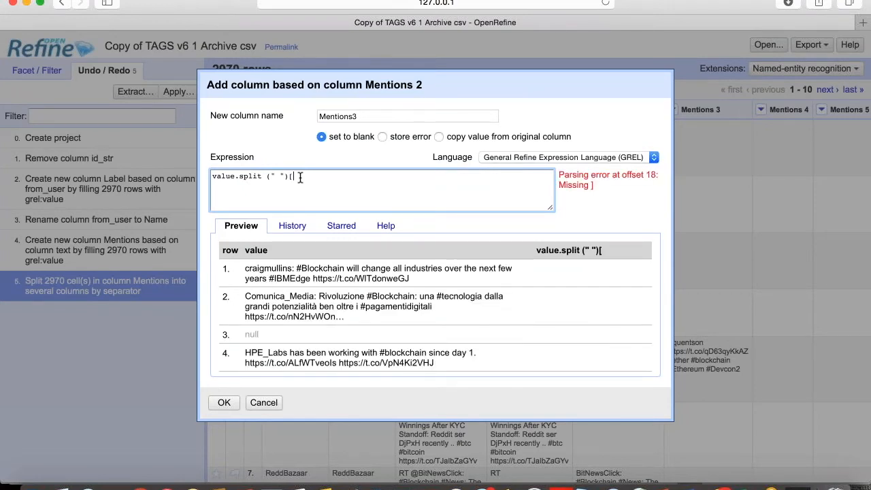
pyautogui.write('0]')
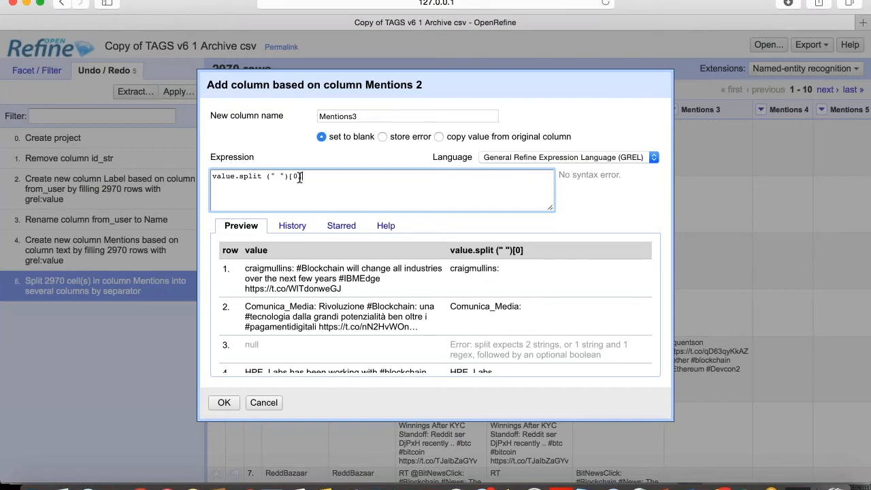
pyautogui.click(224, 402)
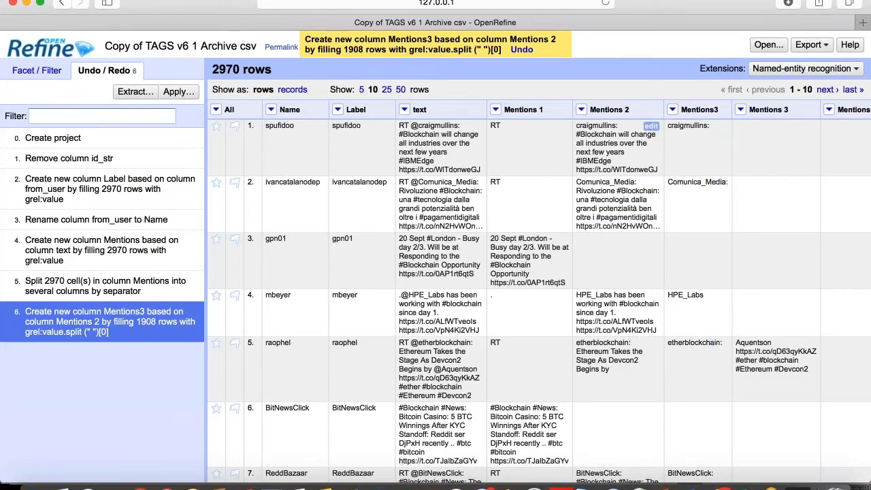
pyautogui.click(581, 110)
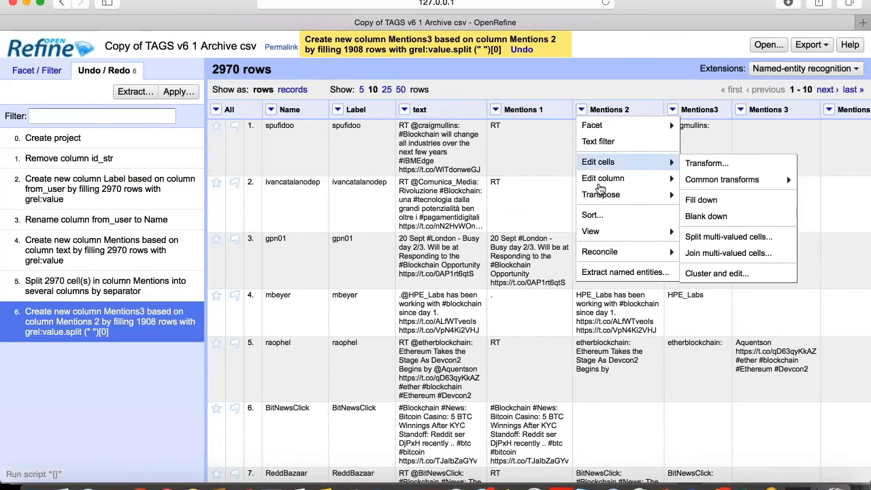
# - Remove the Mentions 2 and Mentions 1 columns, leaving Mentions3 beside text
pyautogui.moveTo(602, 187)
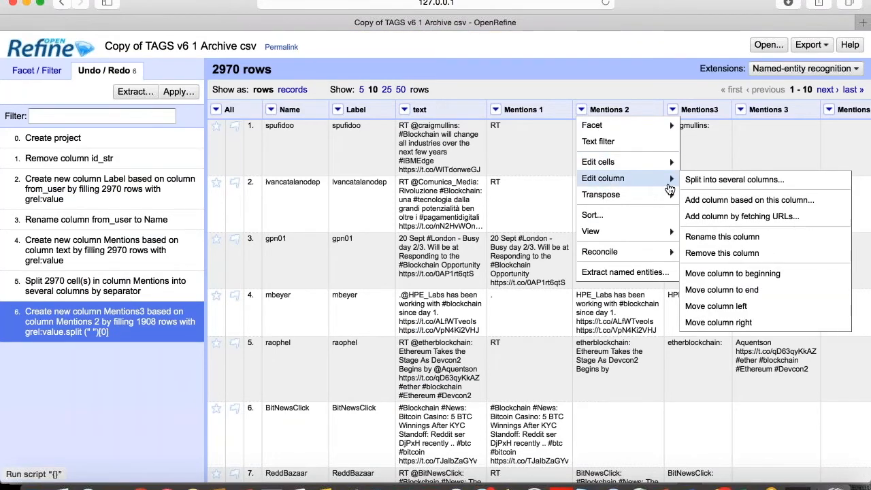
pyautogui.click(703, 257)
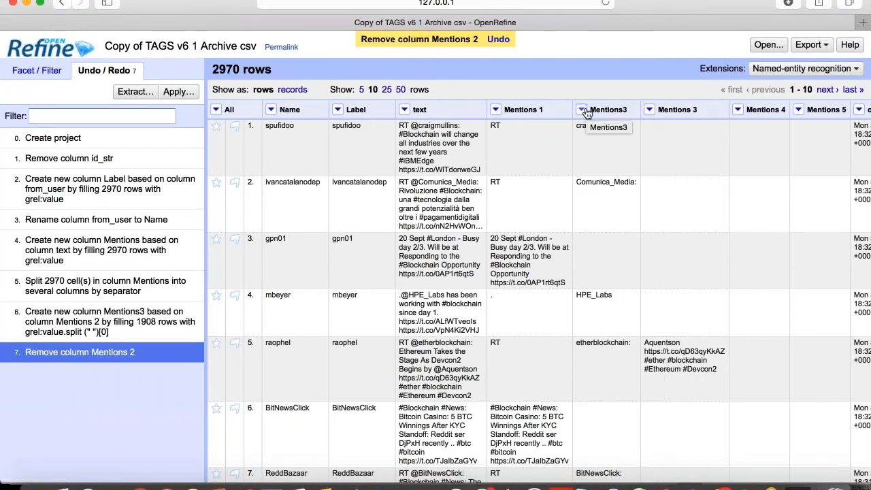
pyautogui.click(496, 109)
pyautogui.moveTo(509, 185)
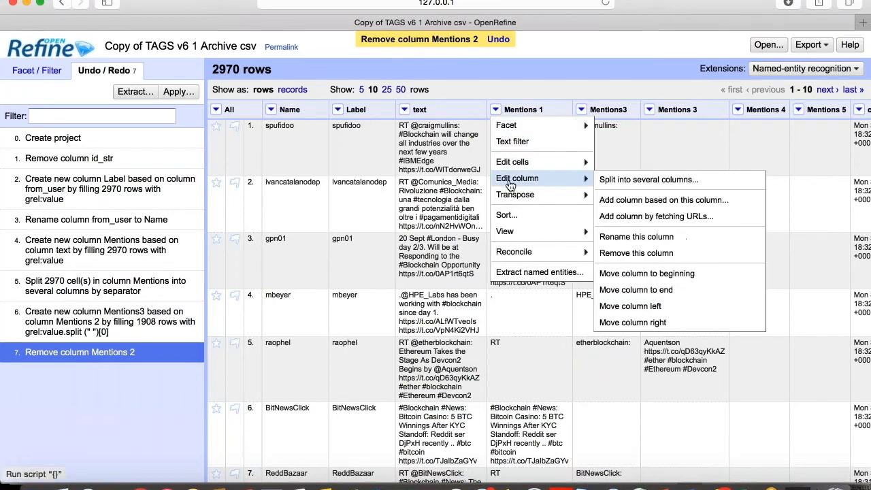
pyautogui.click(623, 253)
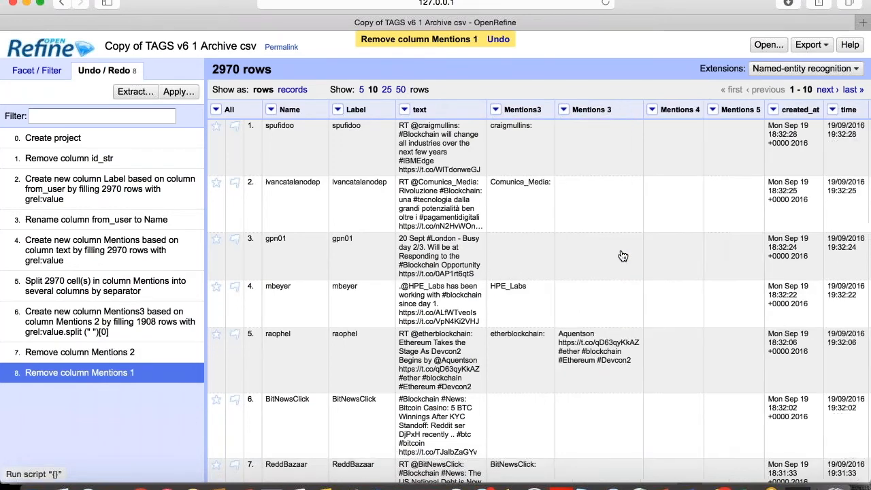
# - Create a Mentions4 column from Mentions 3 with expression value.split(" ")[0]
pyautogui.click(565, 112)
pyautogui.moveTo(577, 181)
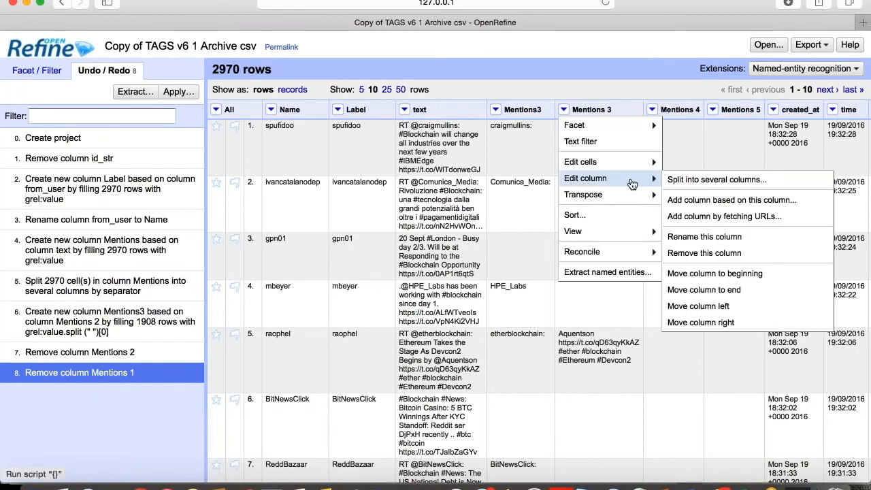
pyautogui.moveTo(612, 195)
pyautogui.moveTo(640, 178)
pyautogui.click(764, 197)
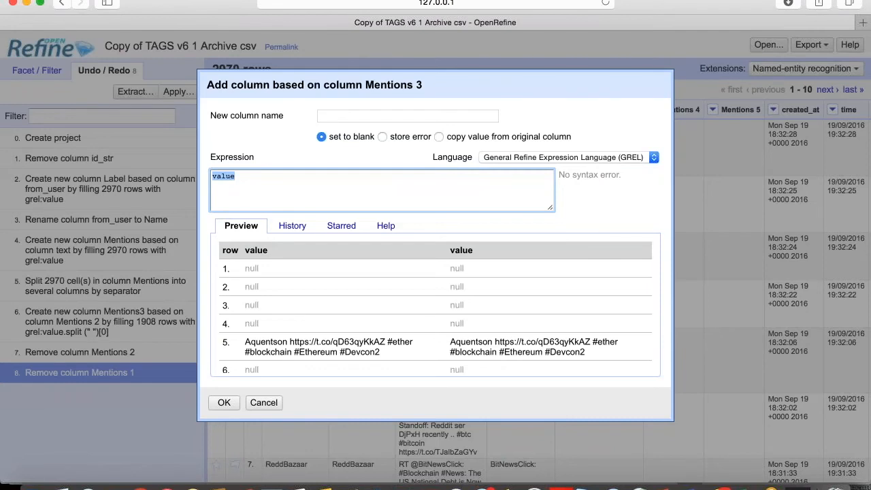
pyautogui.click(406, 115)
pyautogui.write('Mentions')
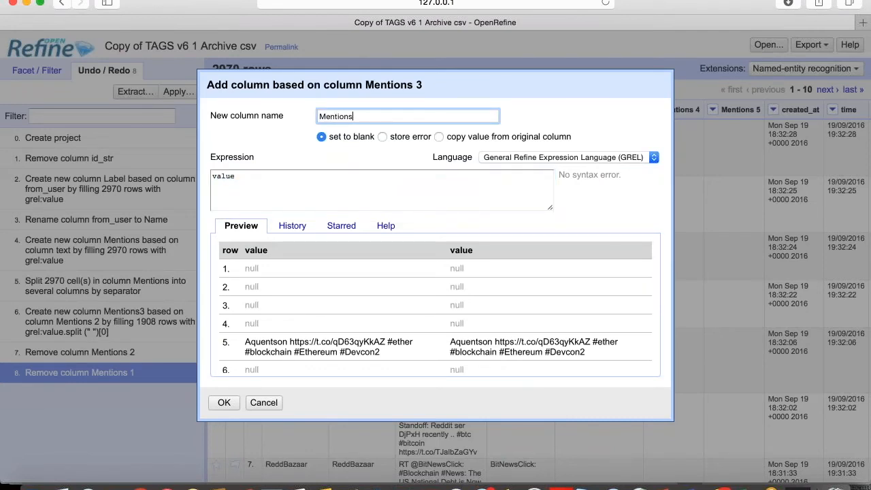
pyautogui.write('4')
pyautogui.click(297, 173)
pyautogui.write('.split')
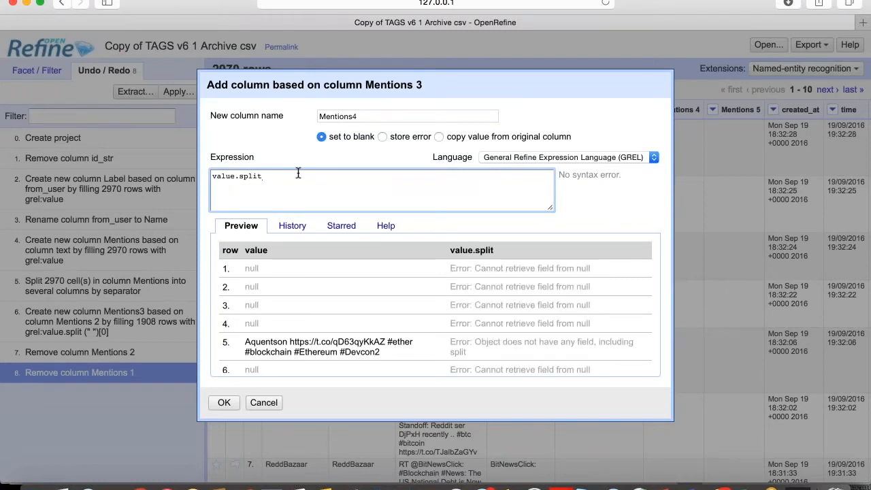
pyautogui.write(' ("')
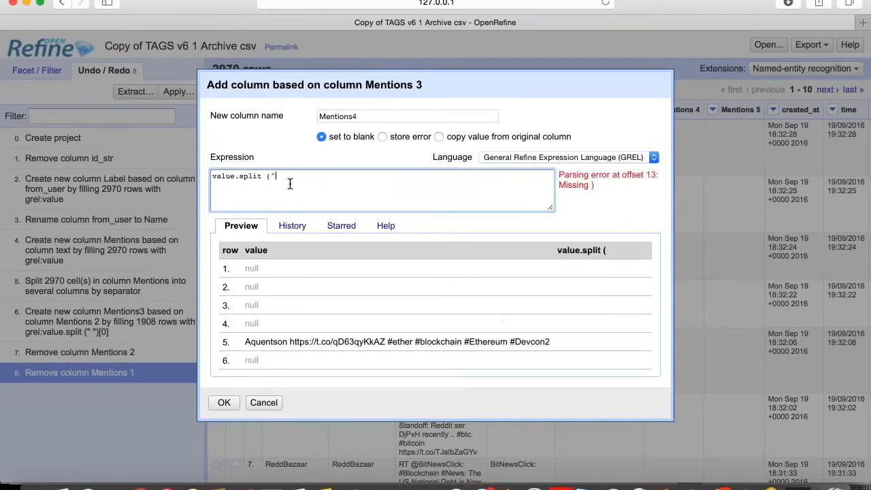
pyautogui.write(' ")')
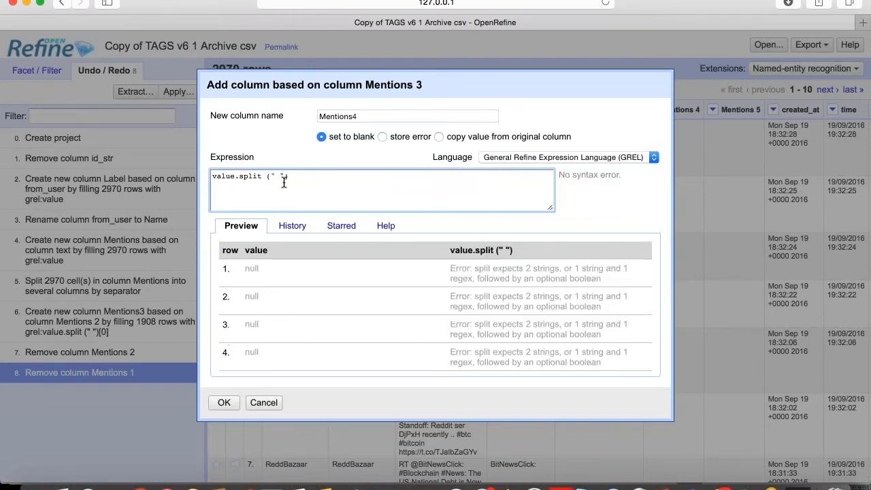
pyautogui.write('[0]')
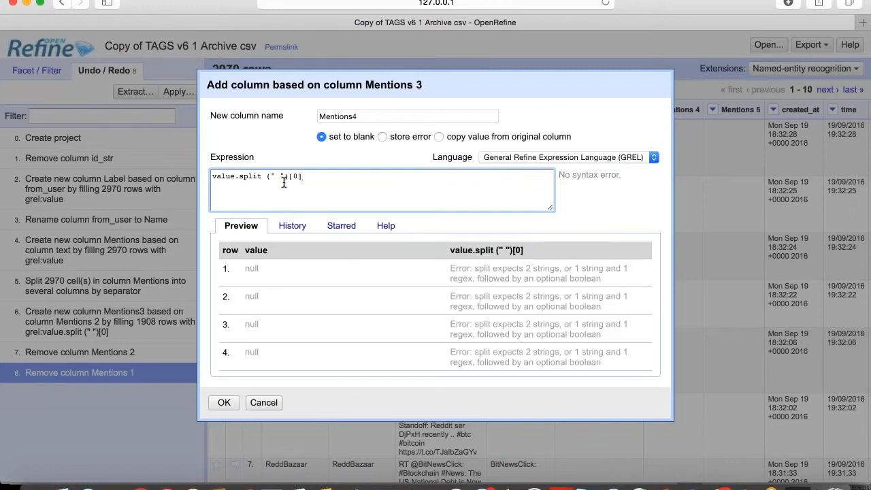
pyautogui.click(224, 403)
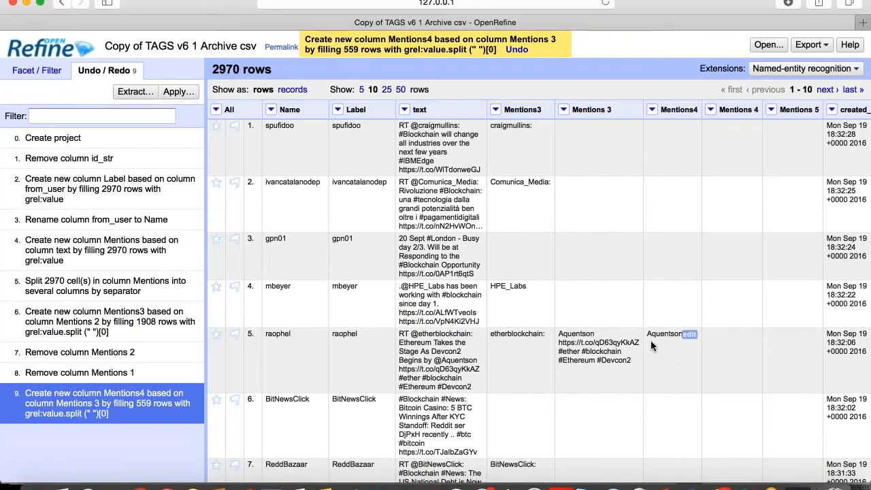
# - Remove the Mentions 3 column from the table
pyautogui.click(563, 110)
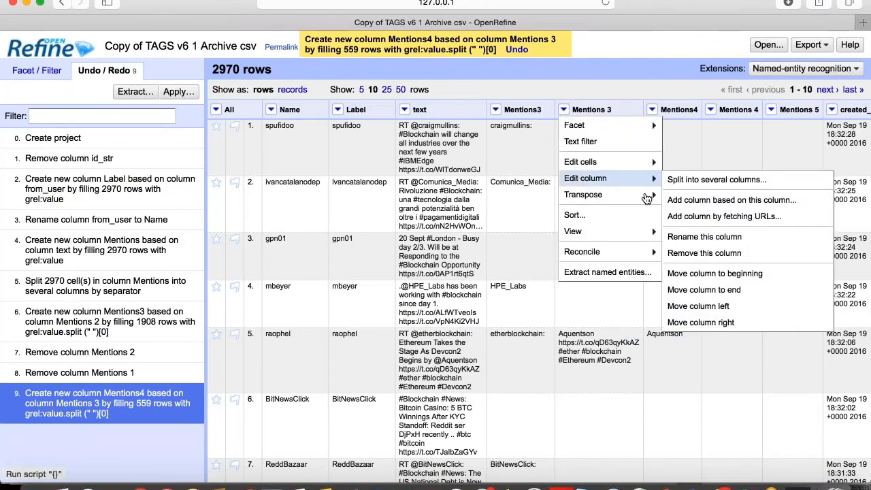
pyautogui.moveTo(639, 182)
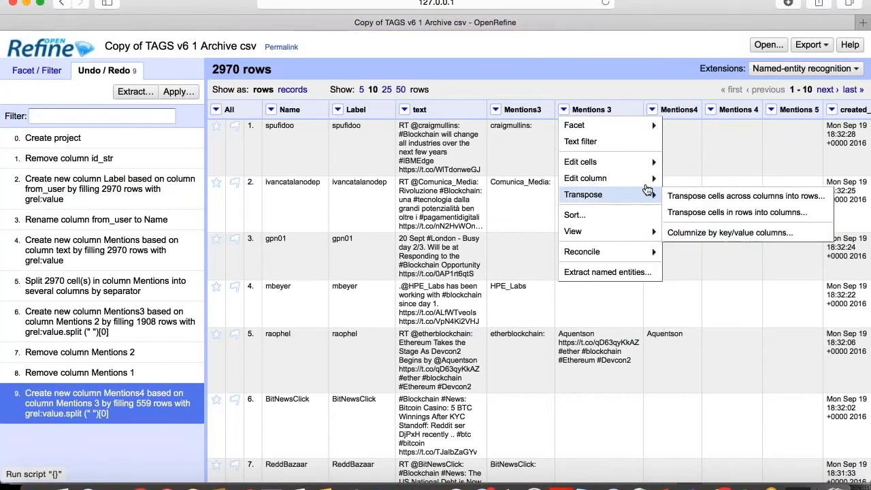
pyautogui.click(701, 253)
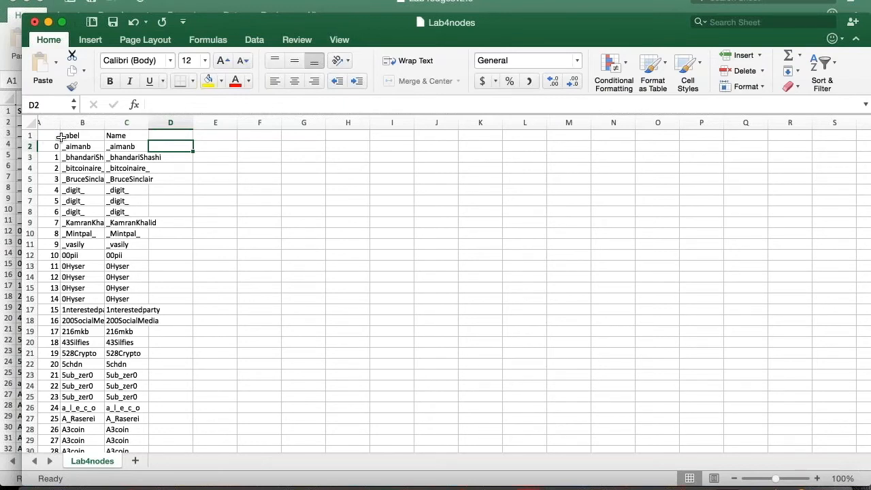
# - Close the Lab4nodes workbook, discarding its unsaved changes
pyautogui.click(35, 23)
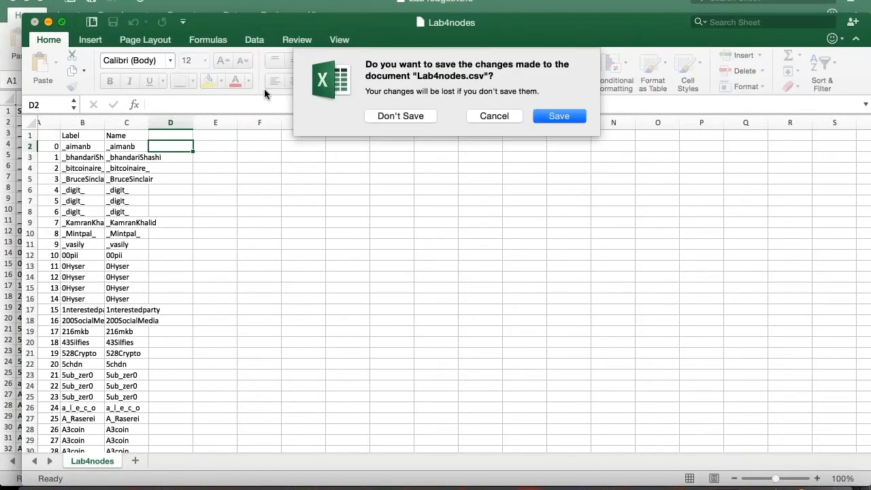
pyautogui.click(421, 117)
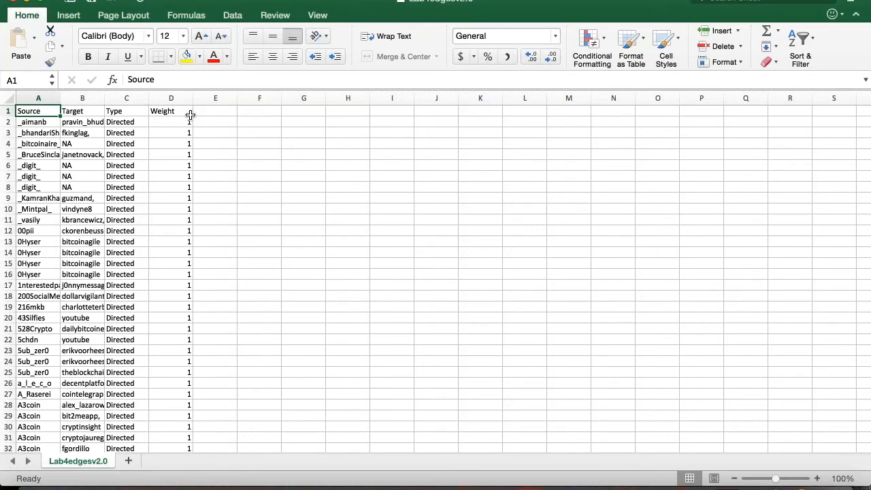
# - Insert a blank column C between the Target and Type columns
pyautogui.click(116, 99)
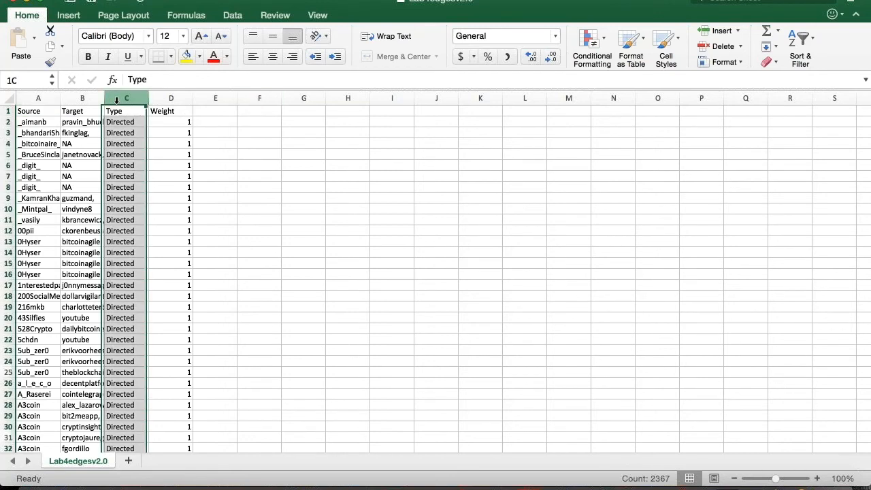
pyautogui.rightClick(117, 100)
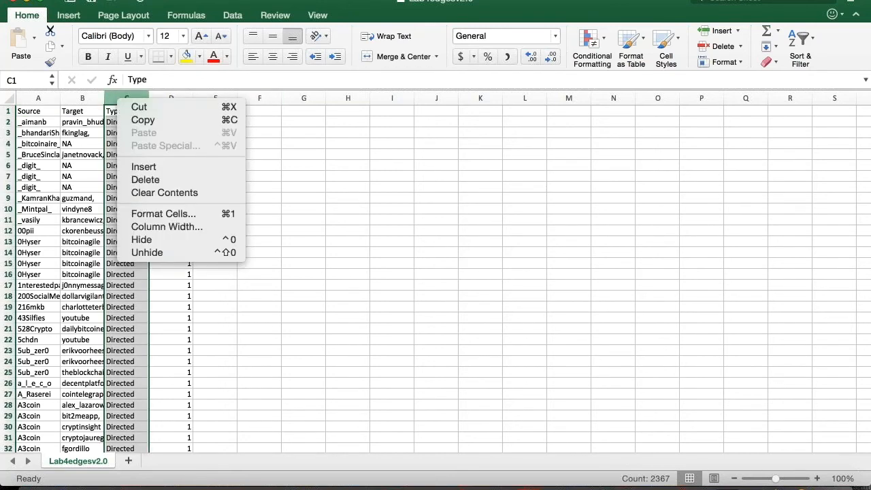
pyautogui.click(143, 166)
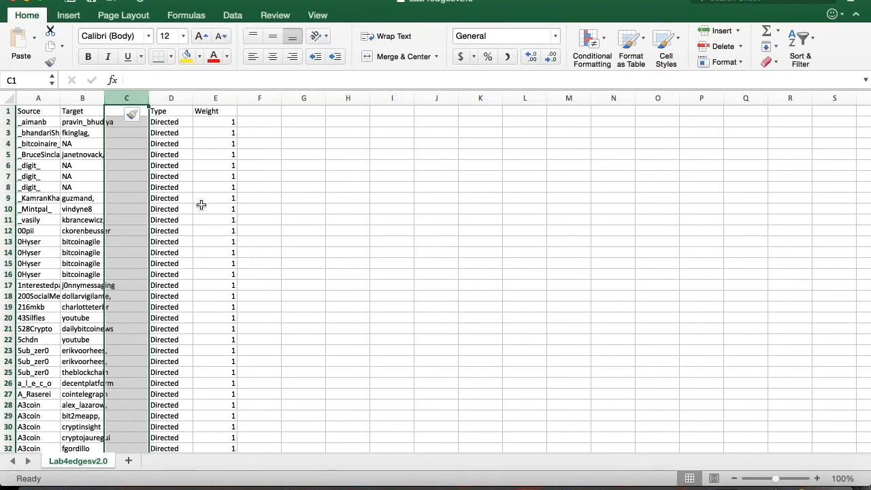
pyautogui.click(117, 143)
pyautogui.click(133, 115)
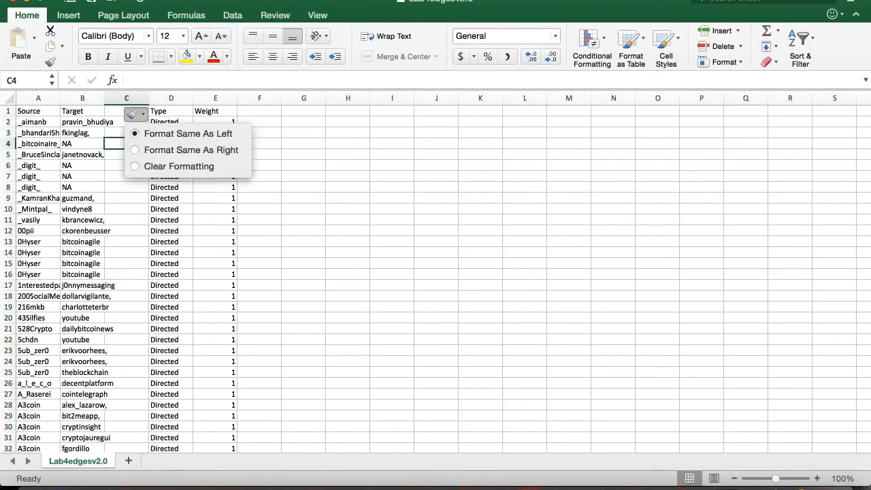
pyautogui.click(115, 120)
# - Enter the extra mentioned person's name in cell C2 beside the first edge
pyautogui.click(116, 121)
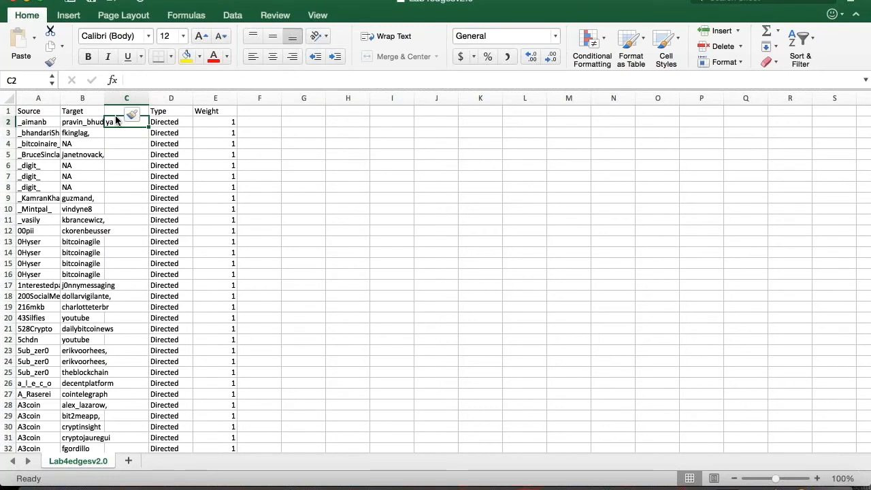
pyautogui.write('s')
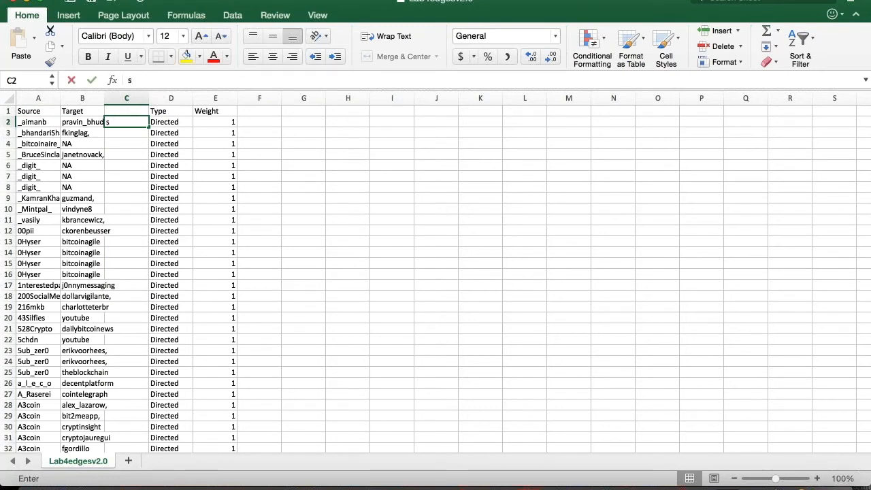
pyautogui.write('am mendex')
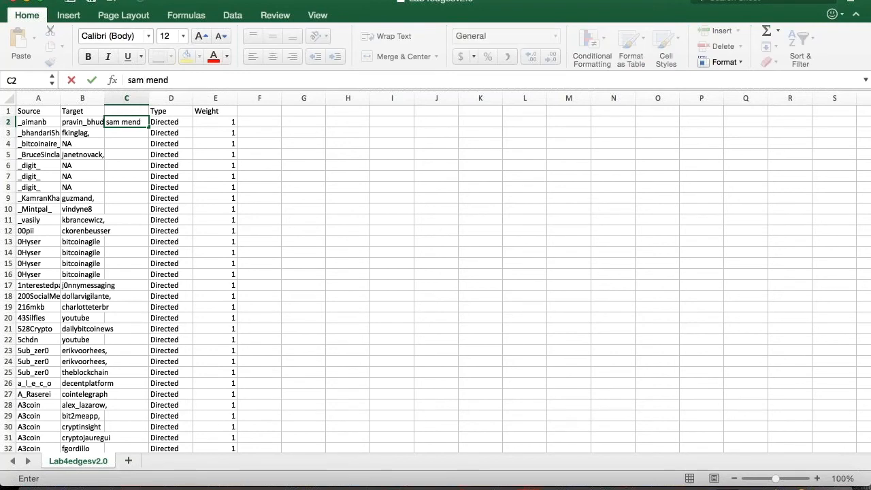
pyautogui.press('BackSpace')
pyautogui.write('s')
pyautogui.click(128, 156)
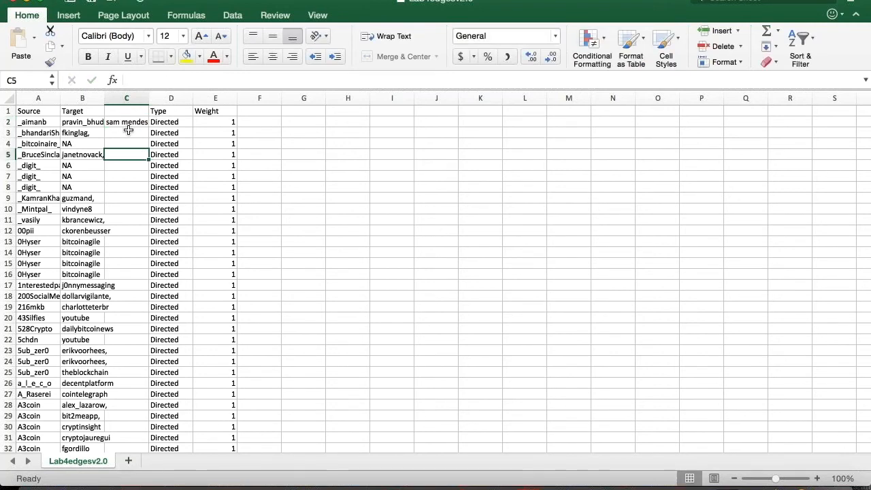
pyautogui.click(126, 133)
pyautogui.click(128, 127)
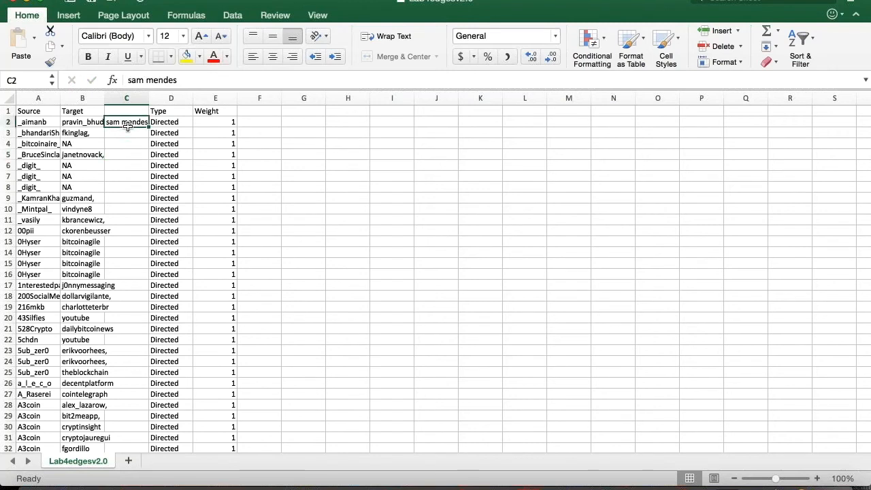
# - Insert an entire blank row at row 3, below the first edge
pyautogui.click(30, 133)
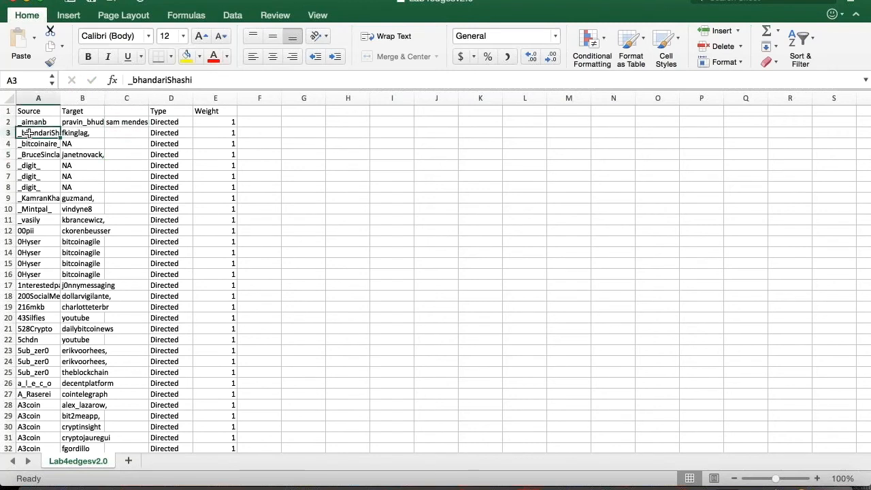
pyautogui.rightClick(38, 134)
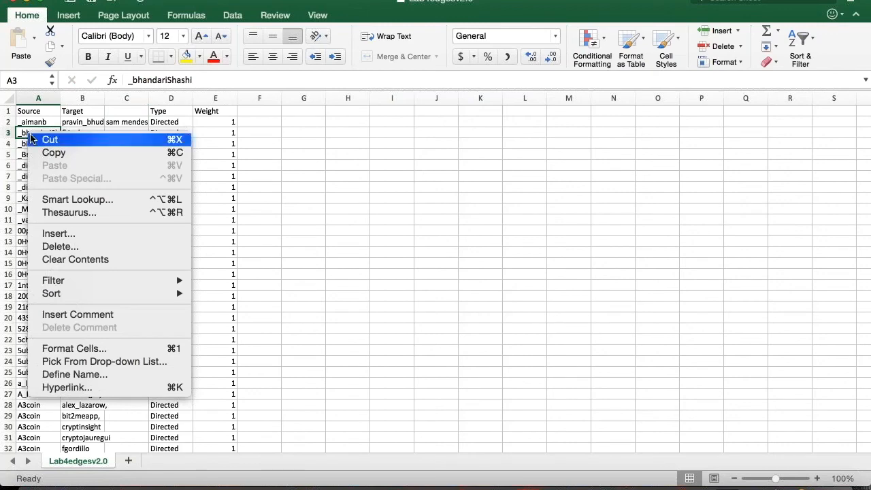
pyautogui.click(67, 236)
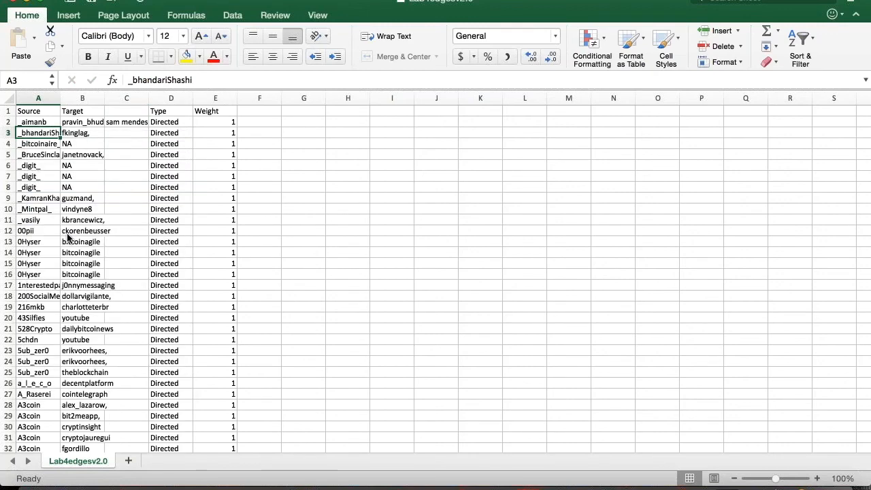
pyautogui.click(23, 237)
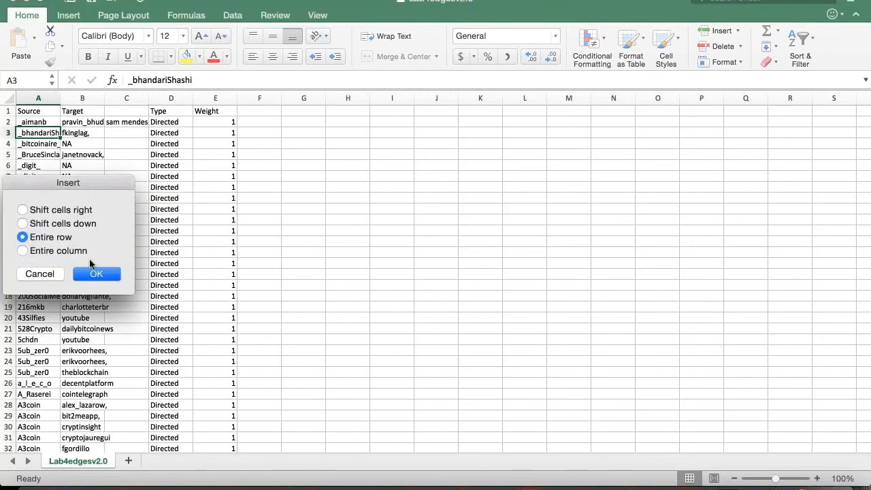
pyautogui.click(100, 273)
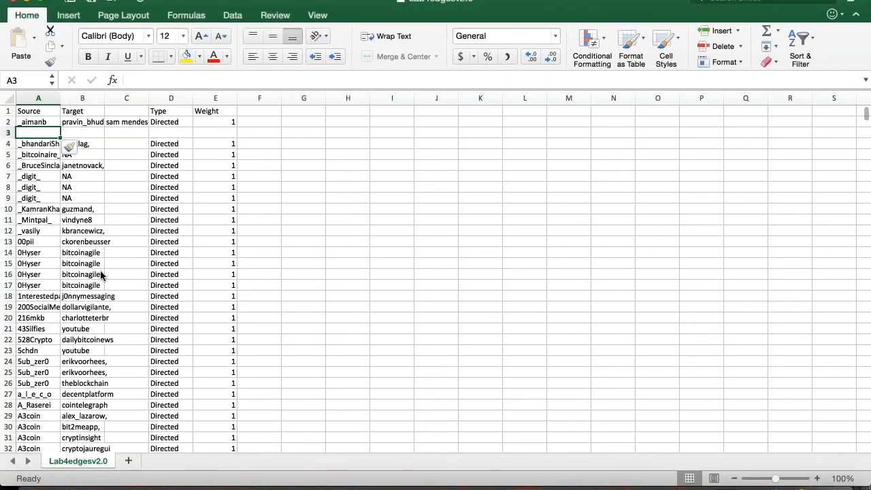
# - Copy the first edge row (Source through Weight) and paste it into the new row 3
pyautogui.click(30, 122)
pyautogui.hotkey('shift', 'Right')
pyautogui.hotkey('shift', 'Right')
pyautogui.hotkey('shift', 'Right')
pyautogui.hotkey('shift', 'Right')
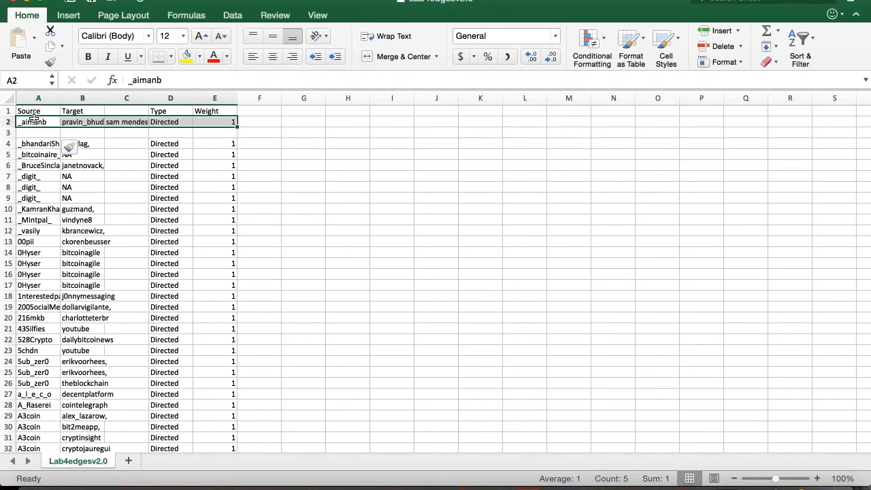
pyautogui.rightClick(53, 121)
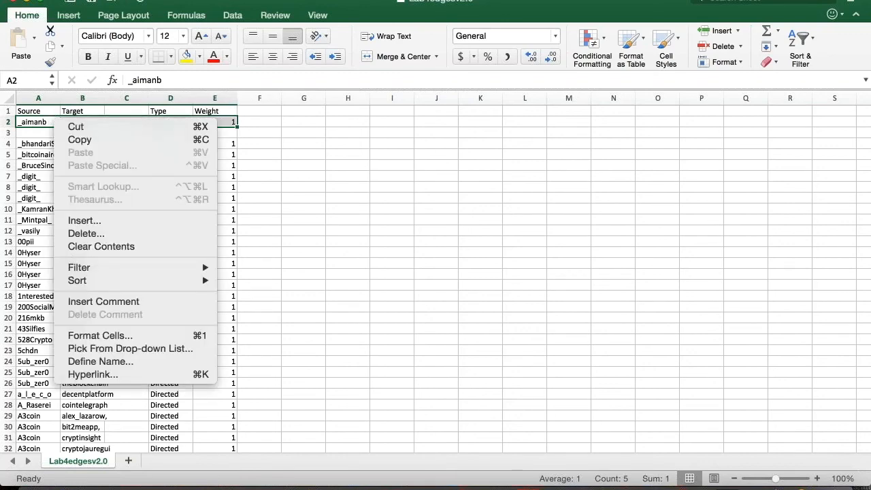
pyautogui.click(78, 138)
pyautogui.click(38, 132)
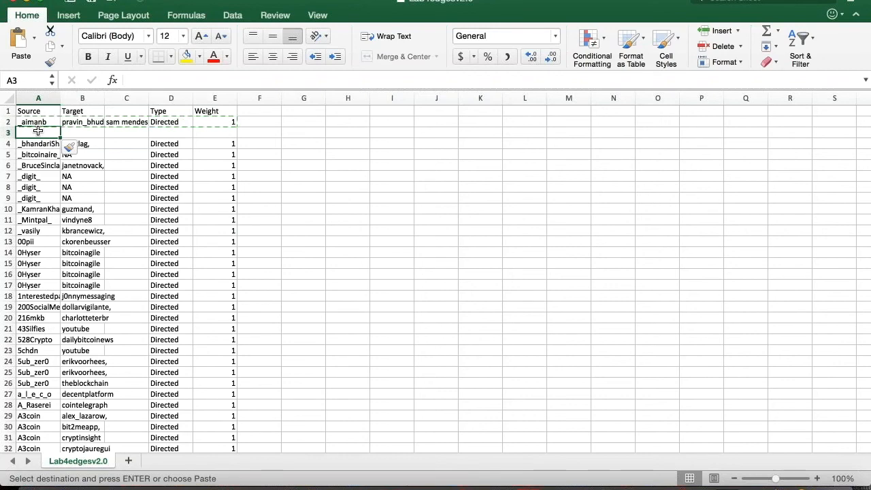
pyautogui.press('super+v')
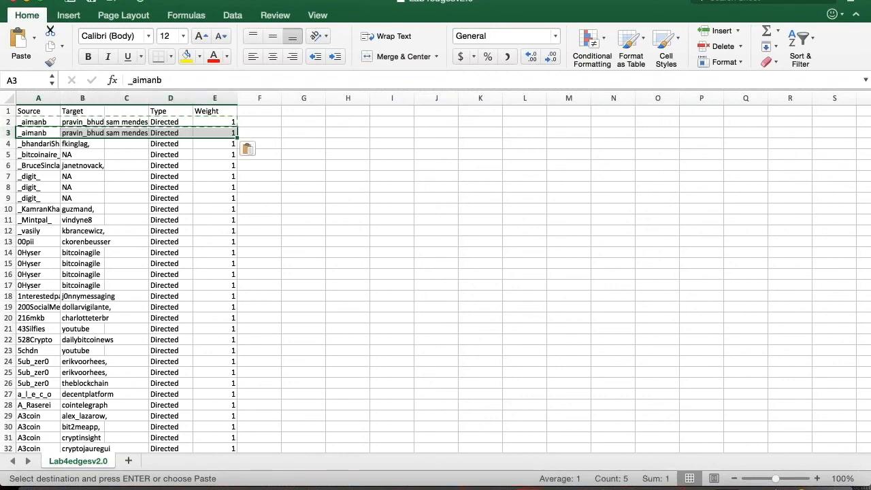
pyautogui.click(109, 141)
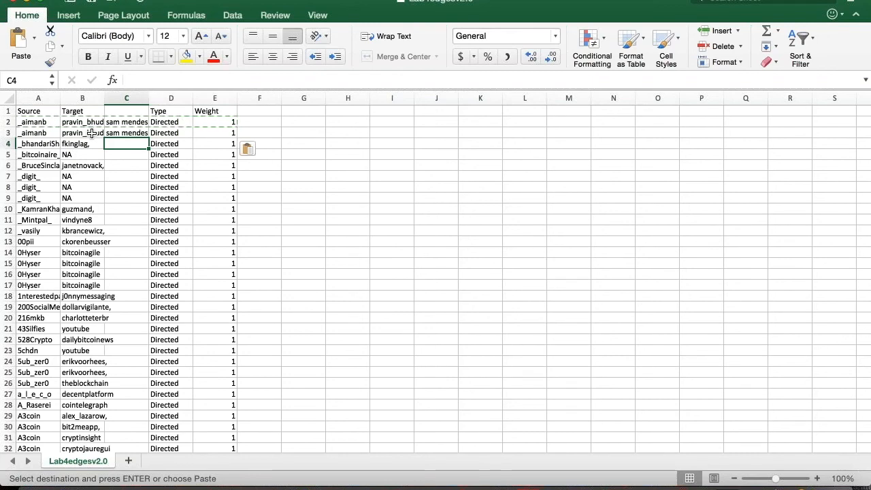
pyautogui.click(91, 134)
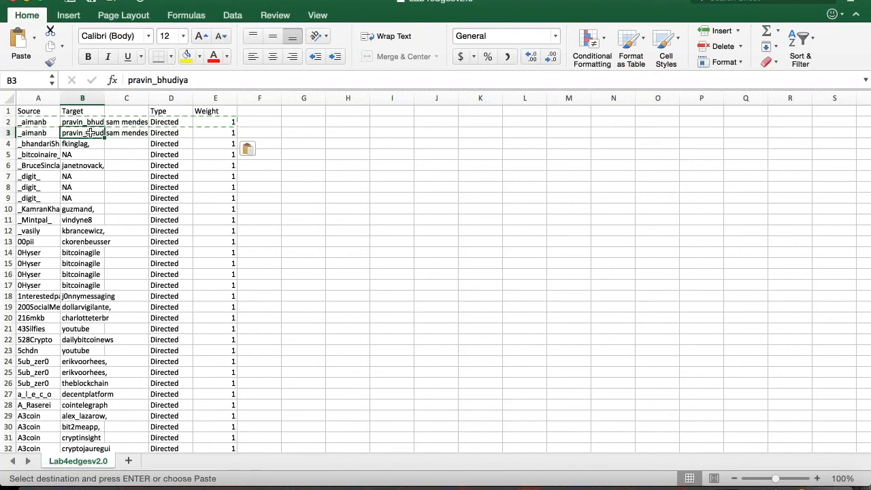
# - Replace row 3's Target with the extra mentioned name and clear cell C2
pyautogui.press('BackSpace')
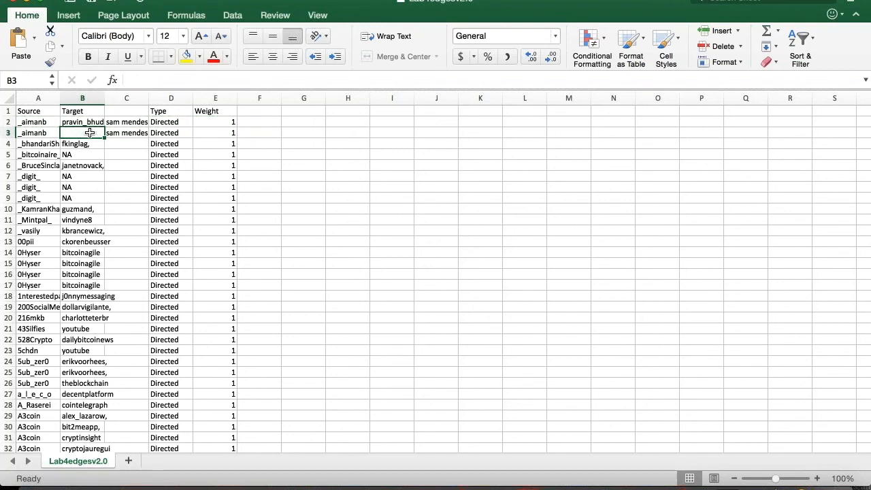
pyautogui.write('sam')
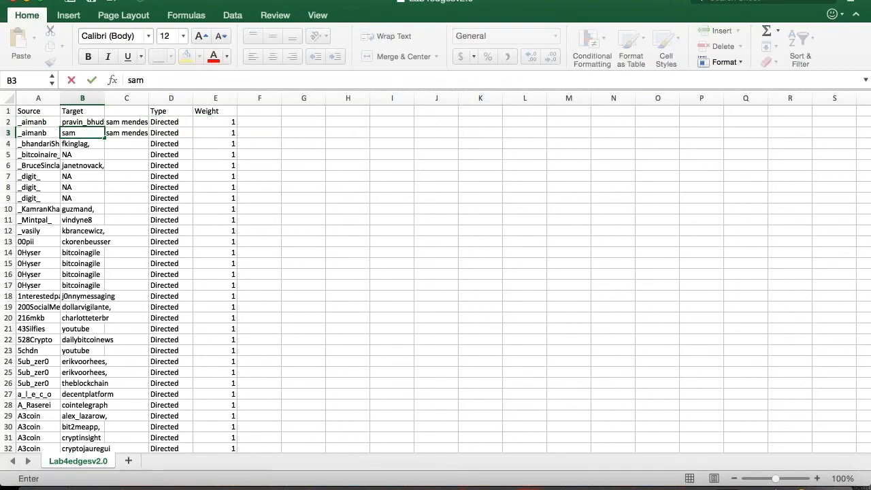
pyautogui.write('me mendes')
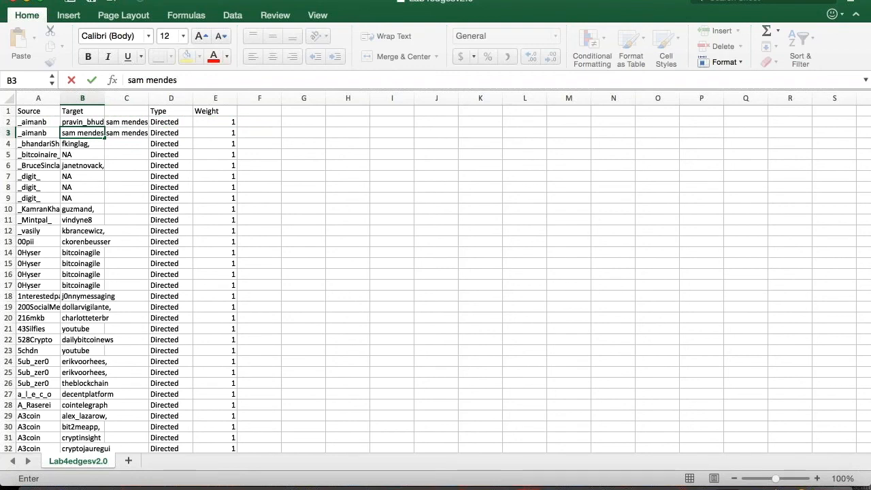
pyautogui.click(126, 135)
pyautogui.click(123, 121)
pyautogui.write('ya')
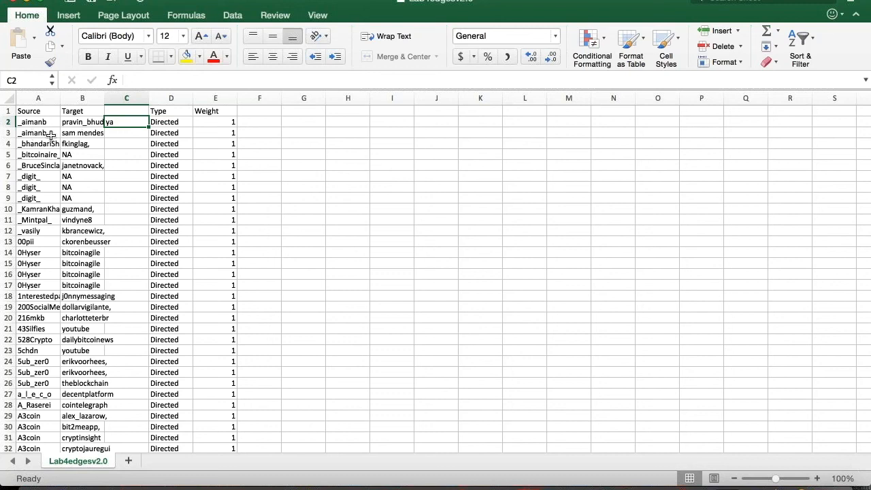
# - Delete the helper column C so Type sits next to Target again
pyautogui.click(124, 98)
pyautogui.rightClick(122, 98)
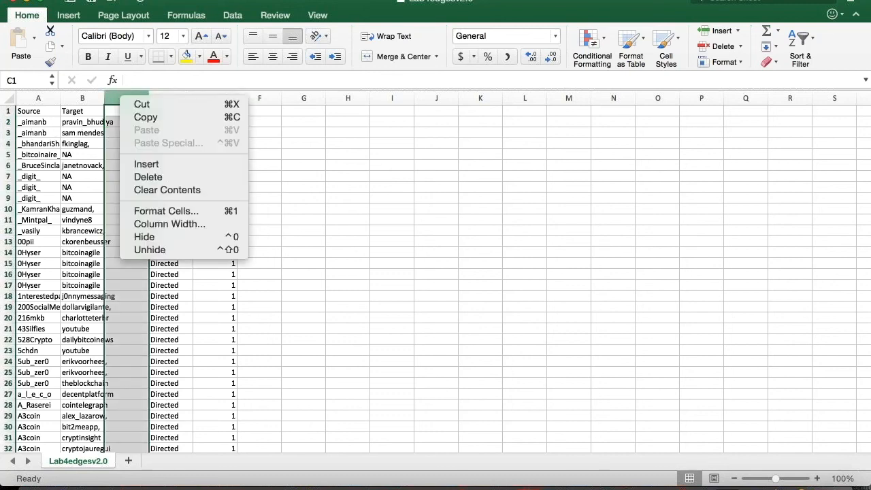
pyautogui.click(140, 176)
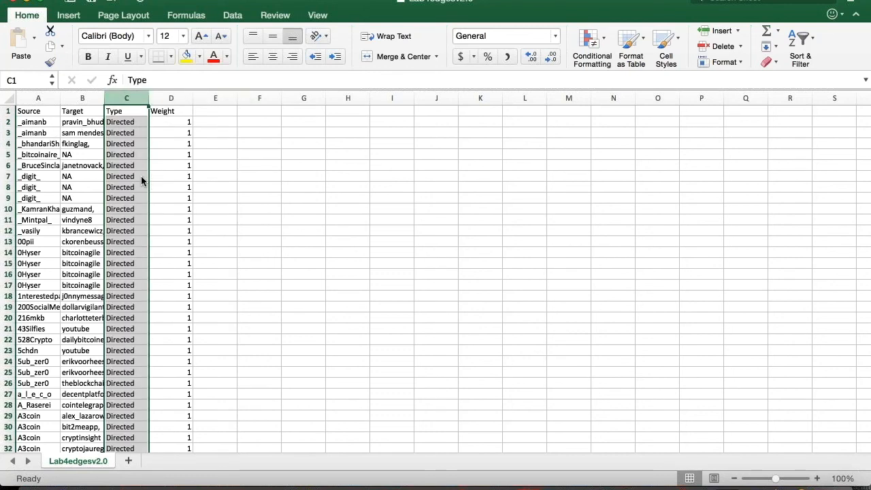